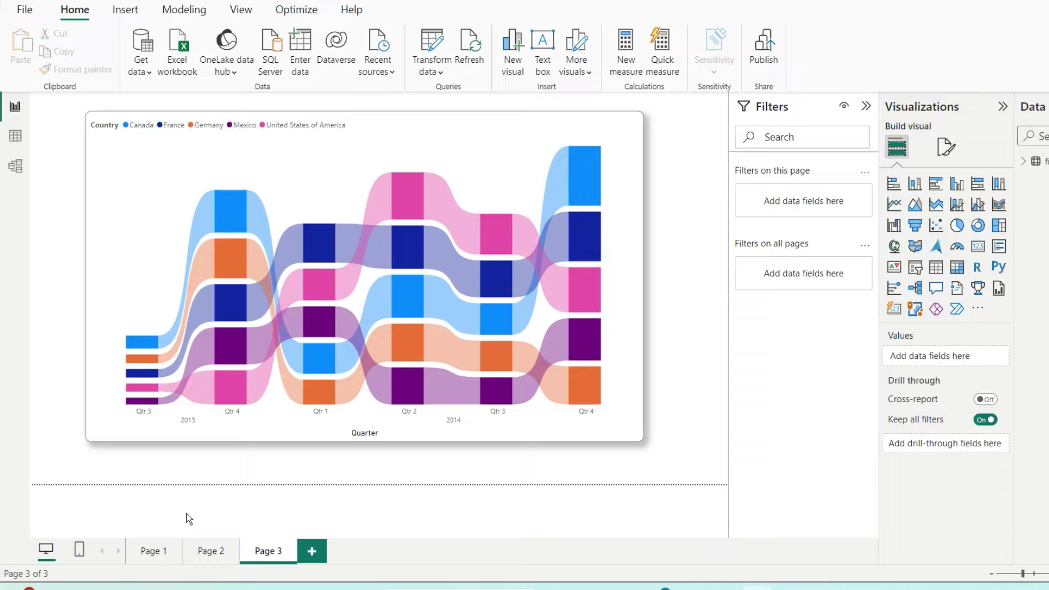
Step: Open Data source settings to view the Financial Sample Excel source in Downloads
{"action": "left_click", "coordinate": [25, 12]}
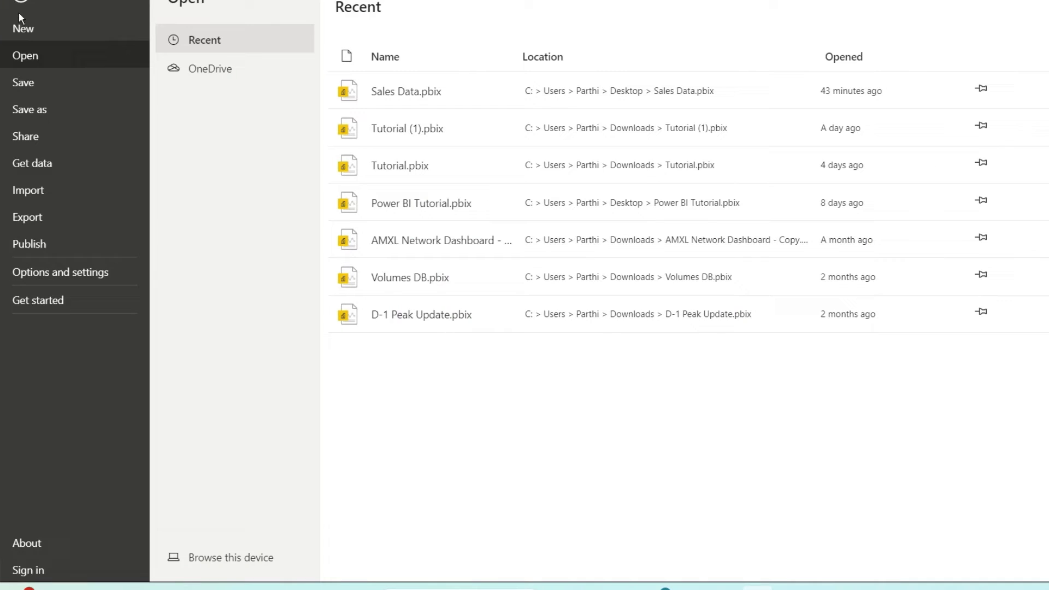
{"action": "left_click", "coordinate": [78, 270]}
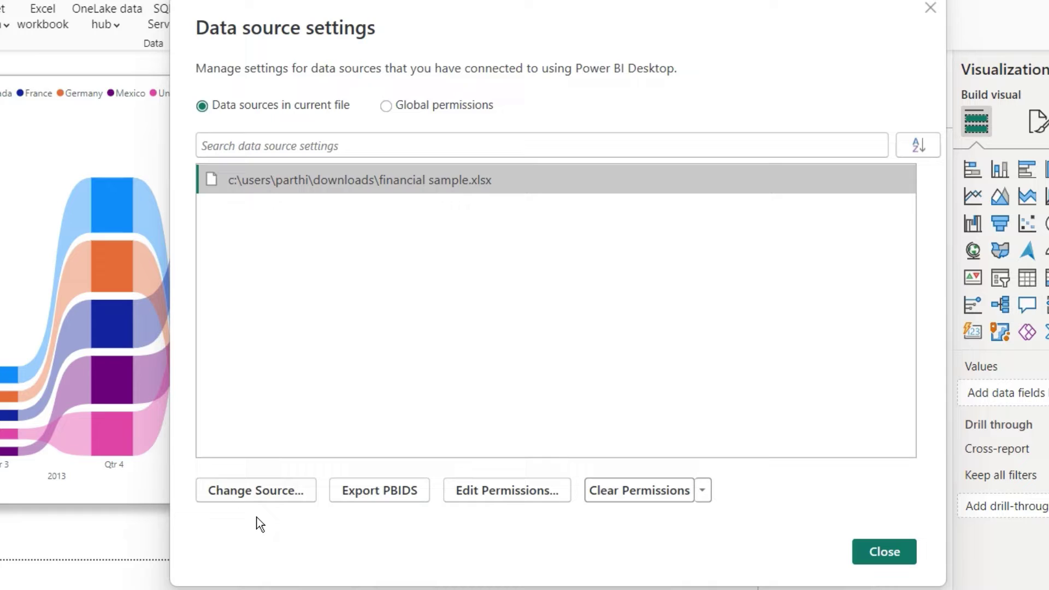
Step: Change the Excel source path to Documents\Financial Sample.xlsx, keeping the Excel Workbook file type
{"action": "left_click", "coordinate": [261, 489]}
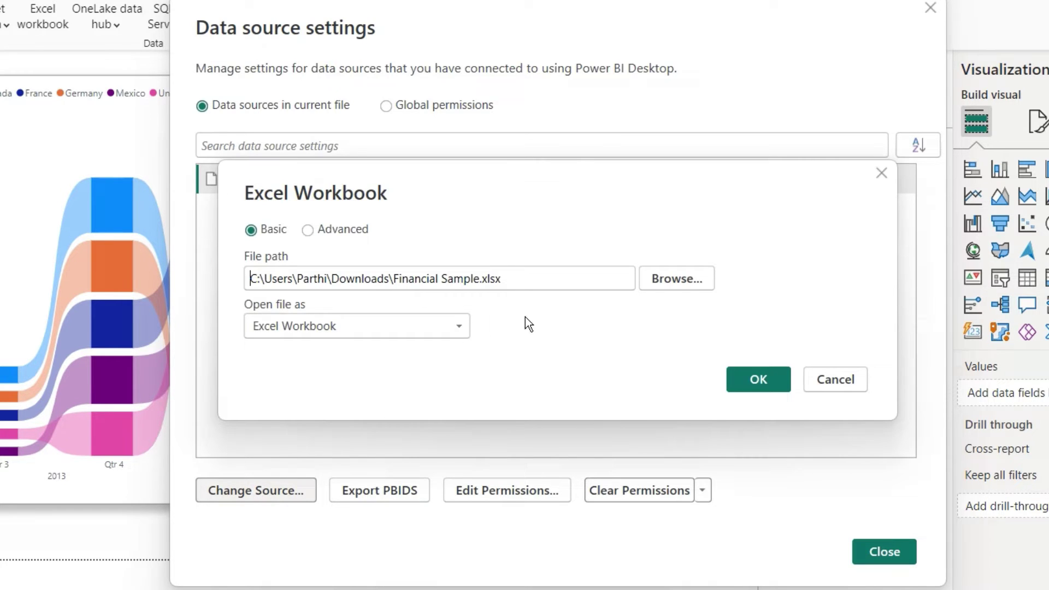
{"action": "left_click", "coordinate": [693, 280]}
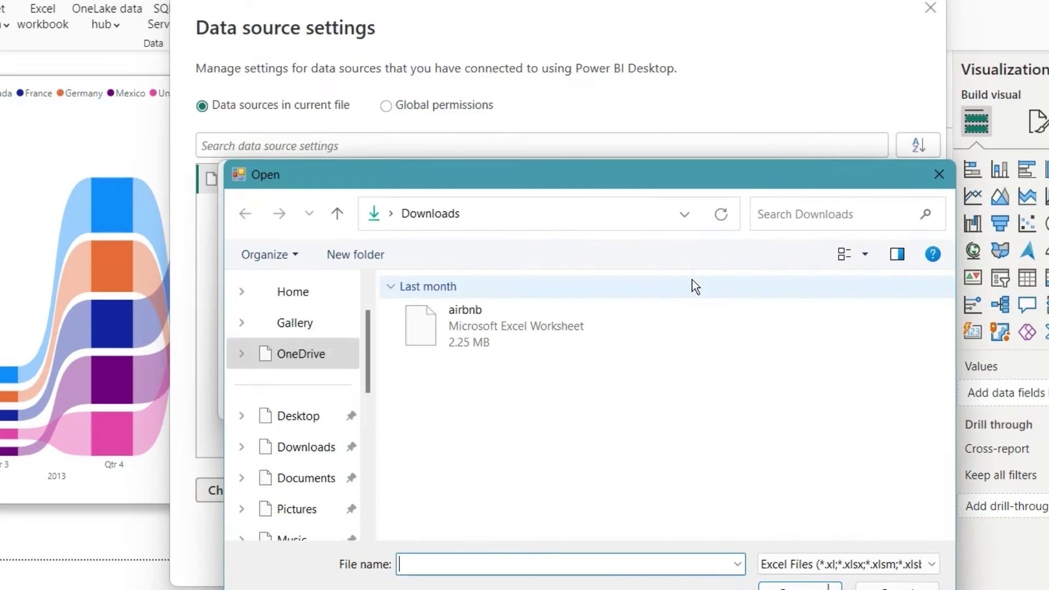
{"action": "left_click", "coordinate": [301, 414]}
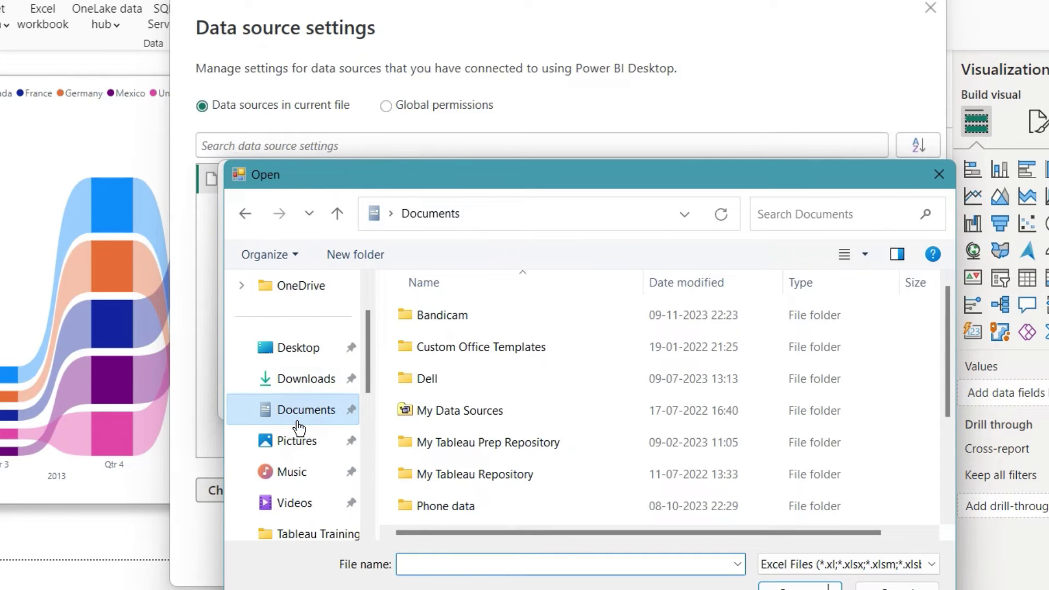
{"action": "scroll", "coordinate": [495, 401], "scroll_direction": "down", "scroll_amount": 2}
{"action": "scroll", "coordinate": [514, 425], "scroll_direction": "down", "scroll_amount": 1}
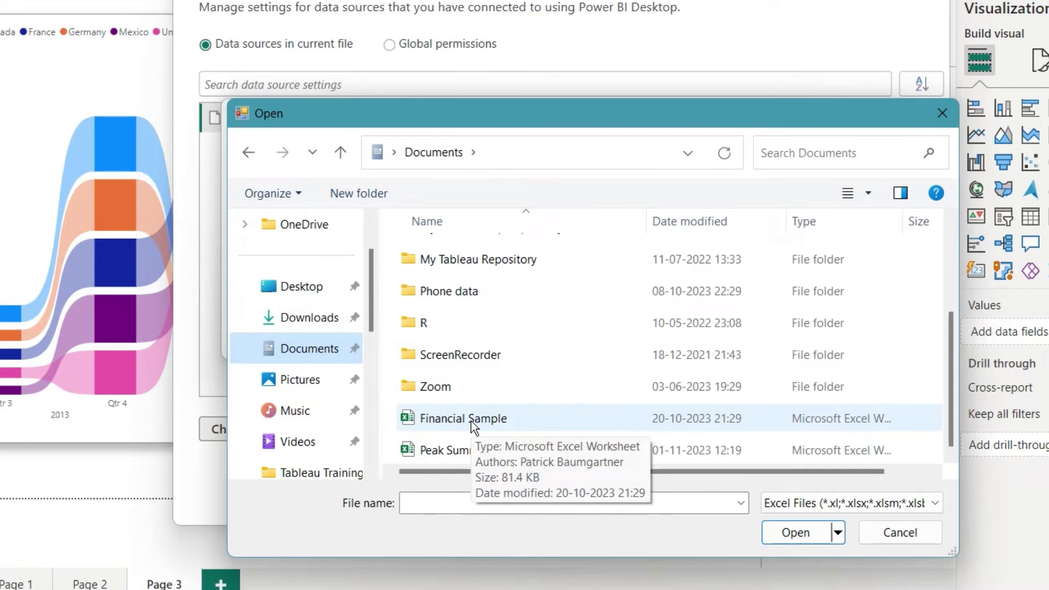
{"action": "left_click", "coordinate": [471, 421]}
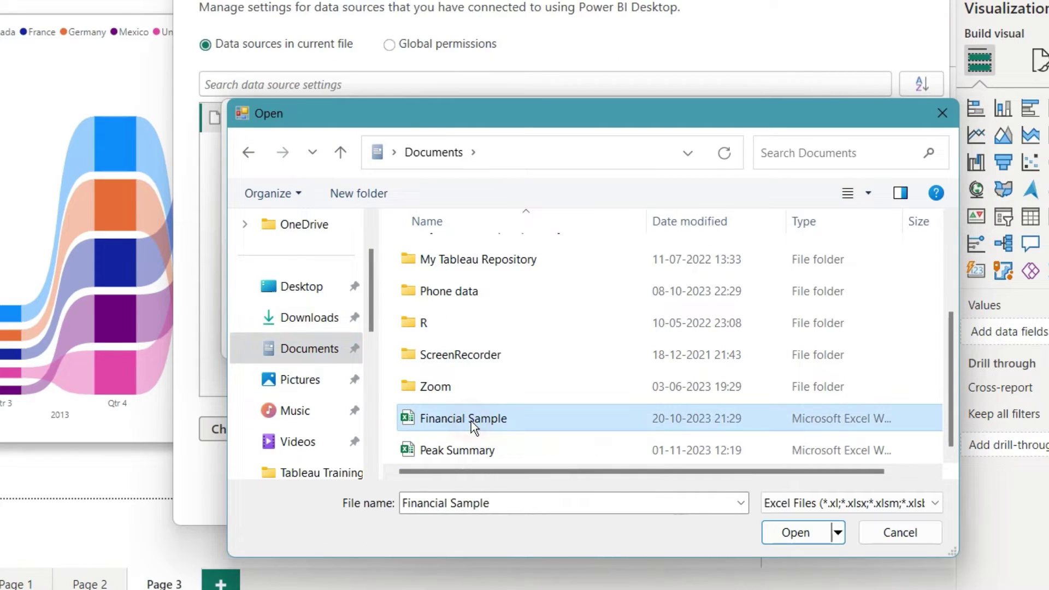
{"action": "left_click", "coordinate": [767, 538]}
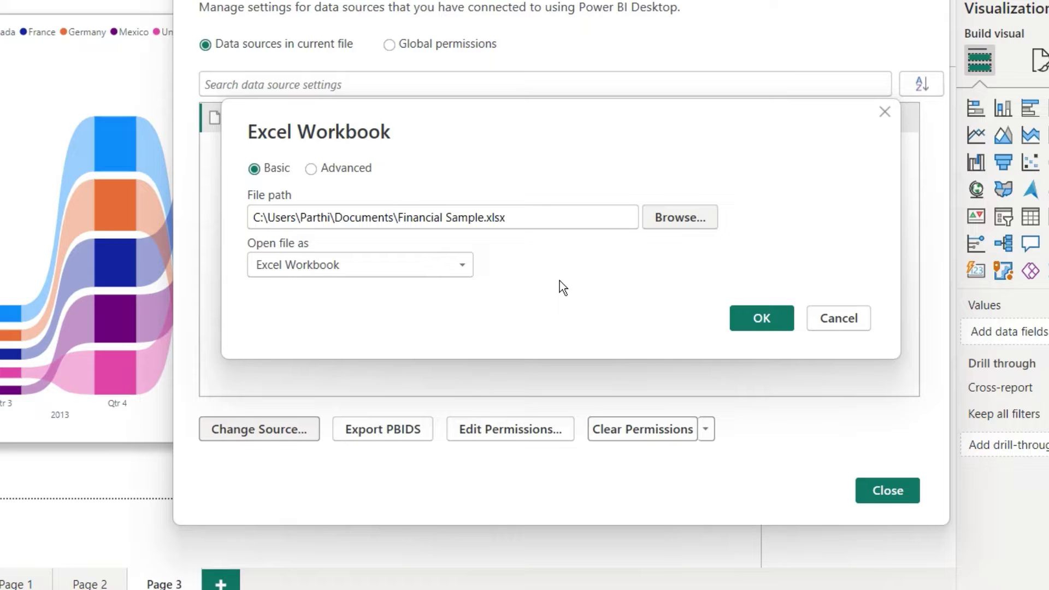
{"action": "left_click", "coordinate": [465, 265]}
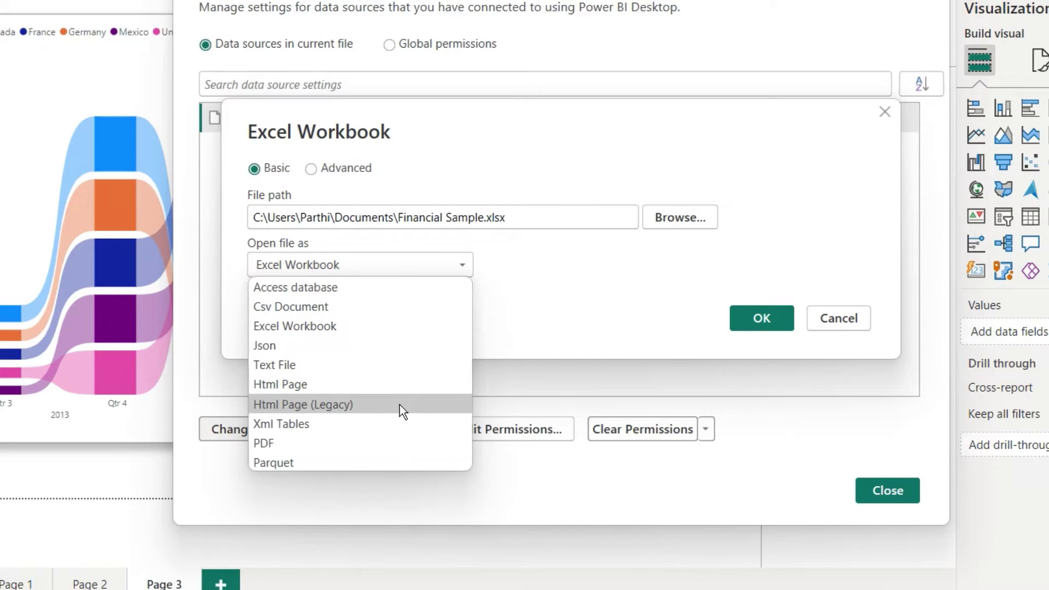
{"action": "left_click", "coordinate": [468, 266]}
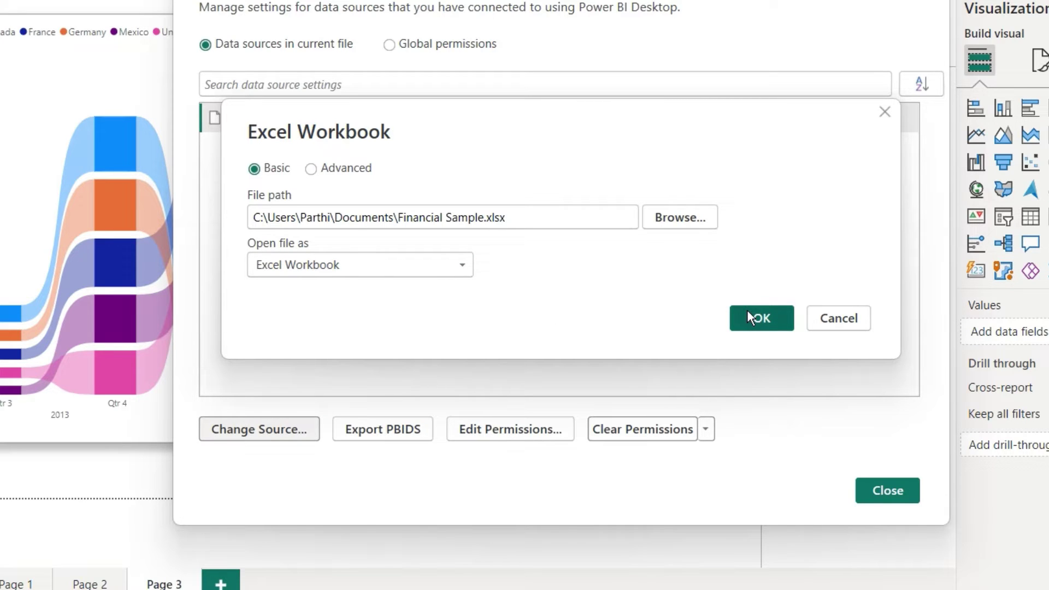
{"action": "left_click", "coordinate": [761, 317]}
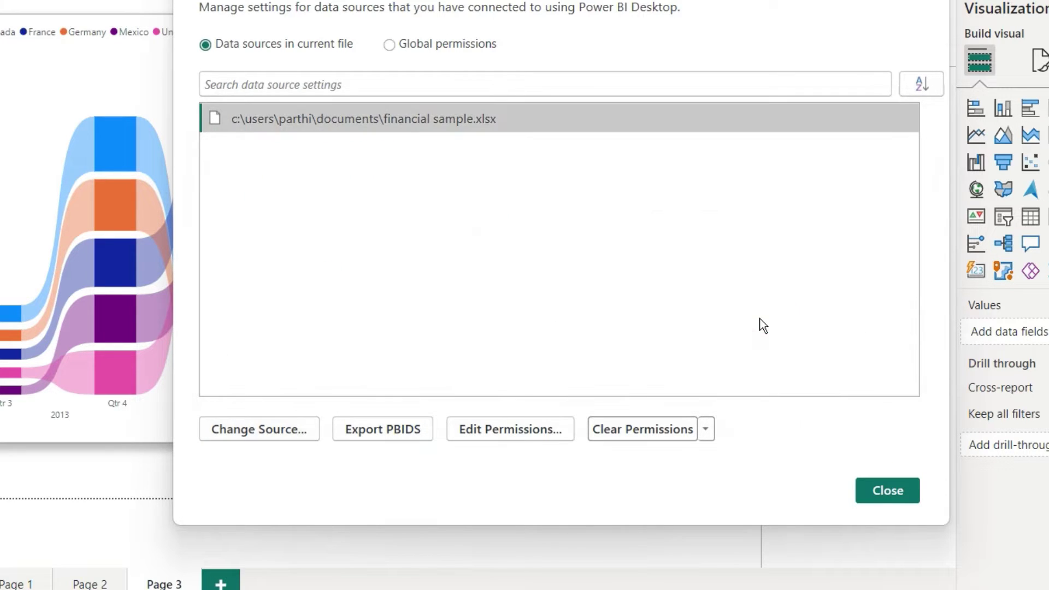
Step: Close the data source settings, apply the pending changes, and expand the financials table's fields
{"action": "left_click", "coordinate": [886, 490]}
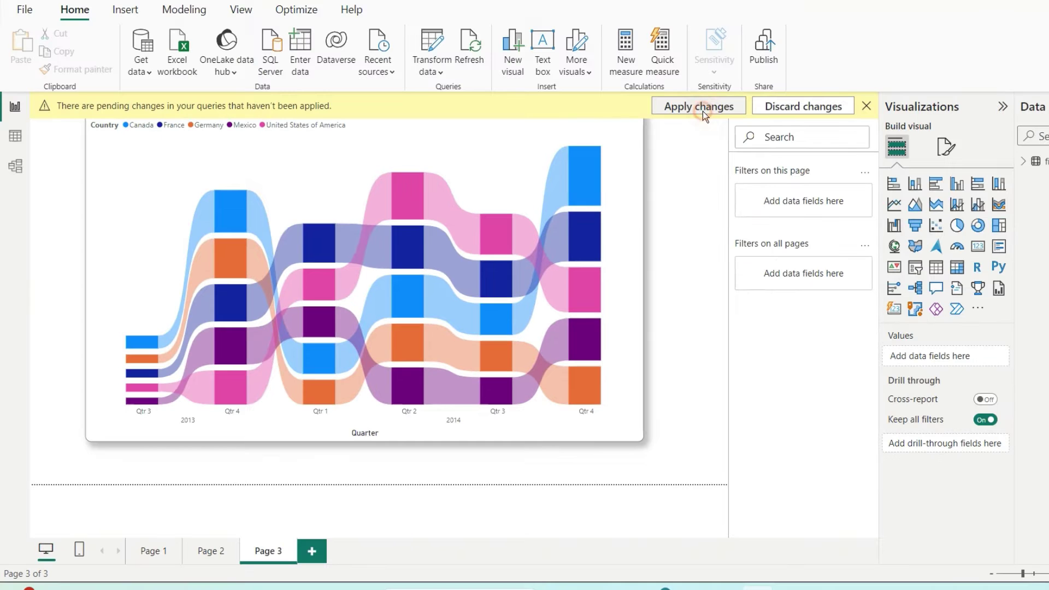
{"action": "left_click", "coordinate": [702, 111]}
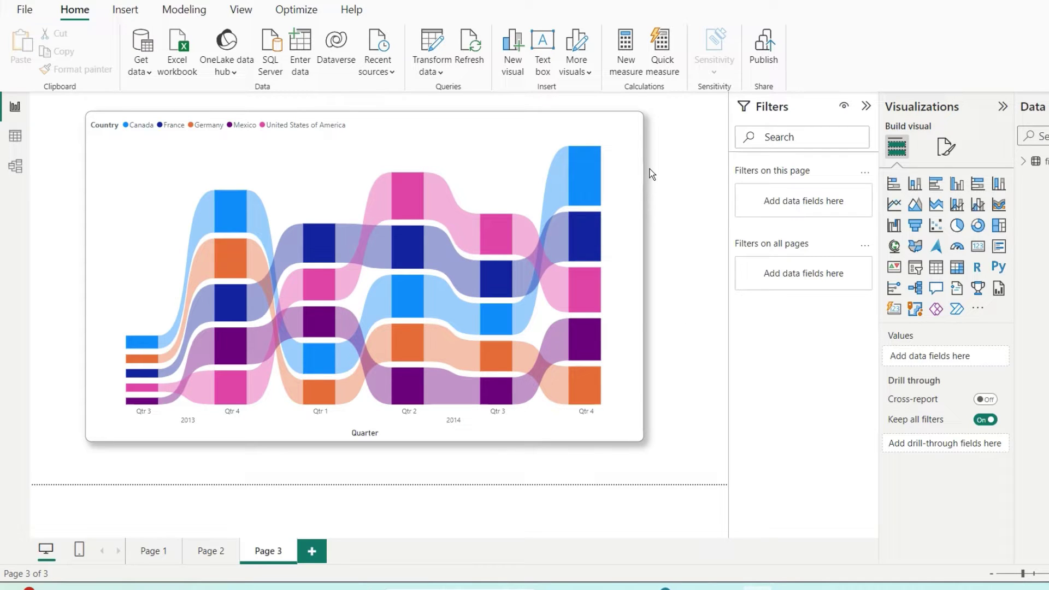
{"action": "mouse_move", "coordinate": [1035, 162]}
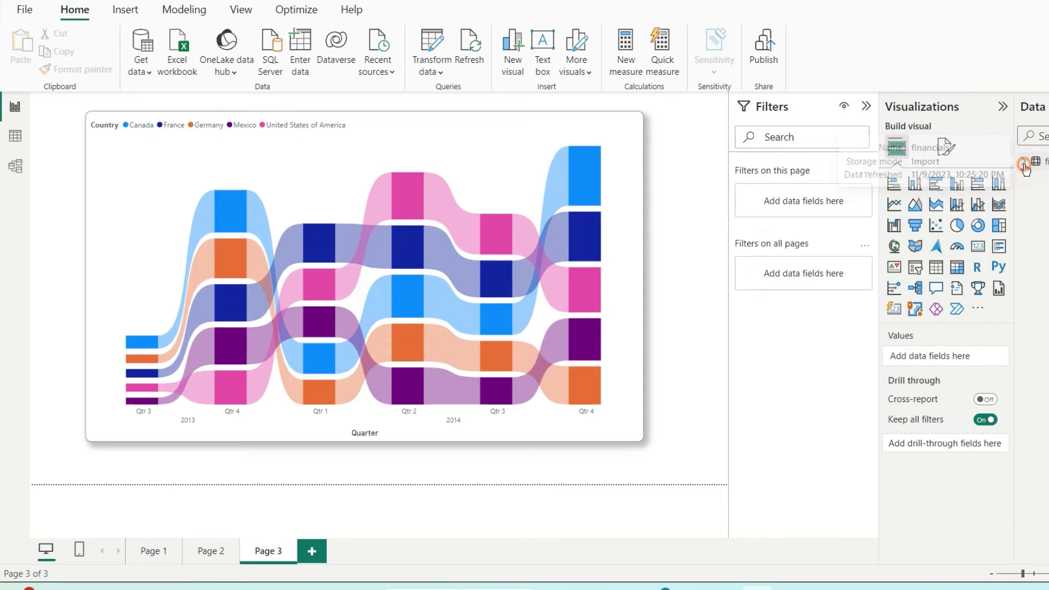
{"action": "left_click", "coordinate": [1025, 165]}
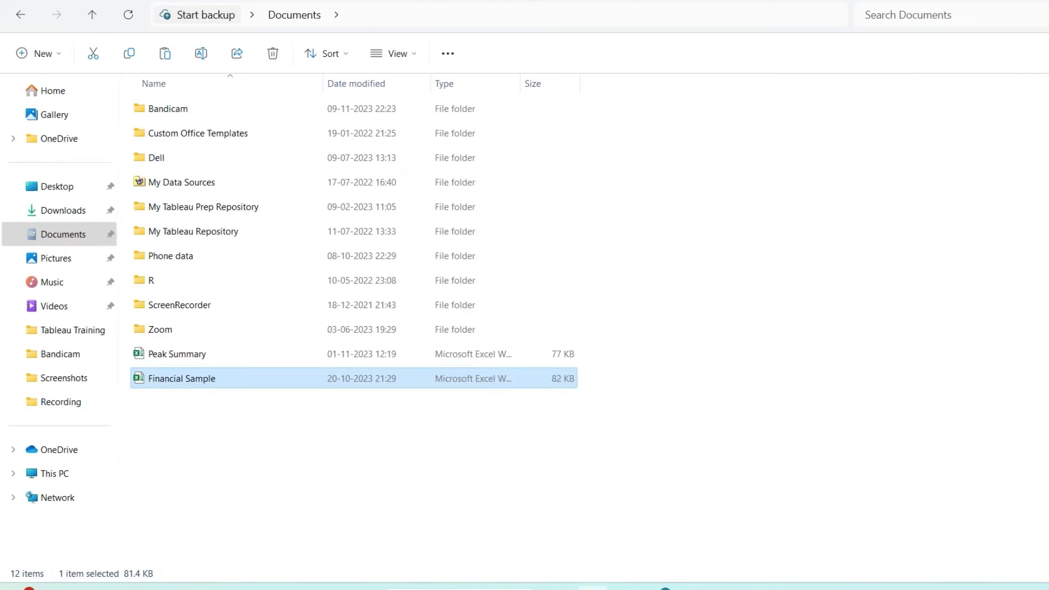
Step: Open the Financial Sample workbook from the Documents folder in Excel
{"action": "double_click", "coordinate": [202, 379]}
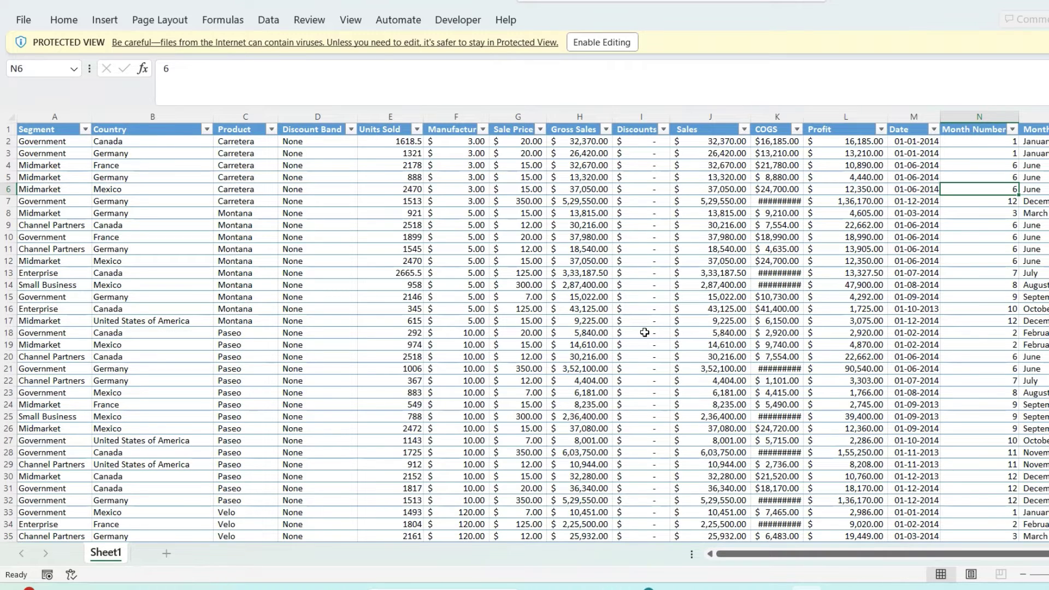
Step: Enable editing on the Protected View Financial Sample workbook
{"action": "left_click", "coordinate": [609, 41]}
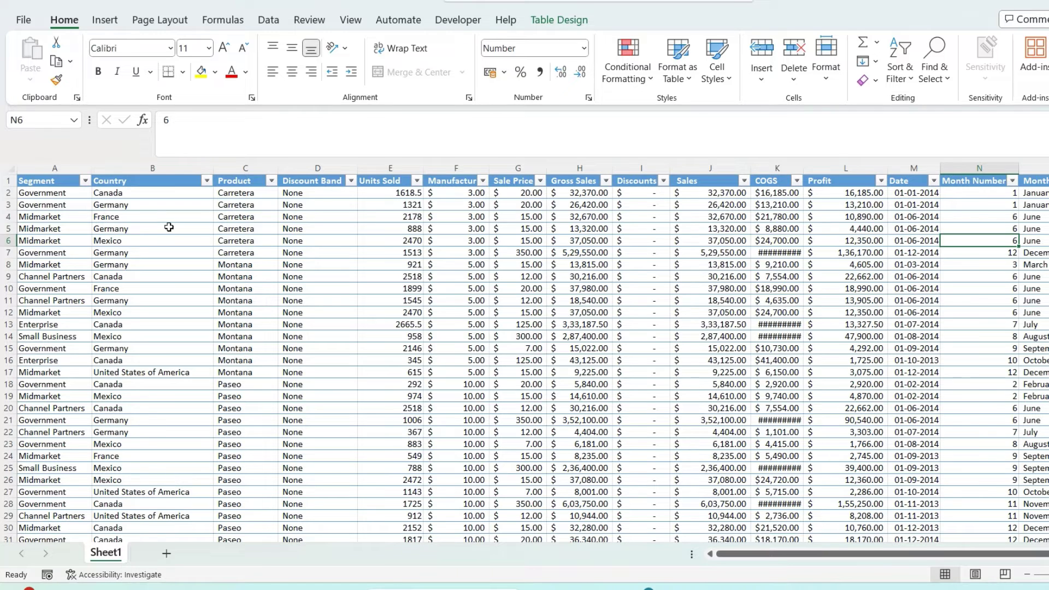
Step: Remove column A (Segment) and edit the Country header cell to read 'Co.'
{"action": "right_click", "coordinate": [60, 168]}
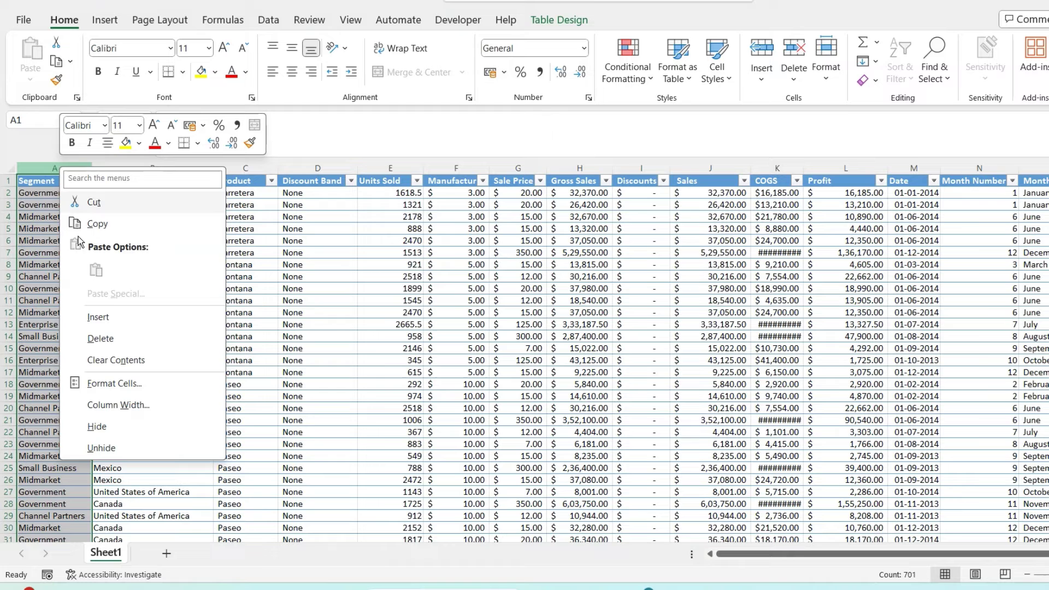
{"action": "left_click", "coordinate": [107, 338]}
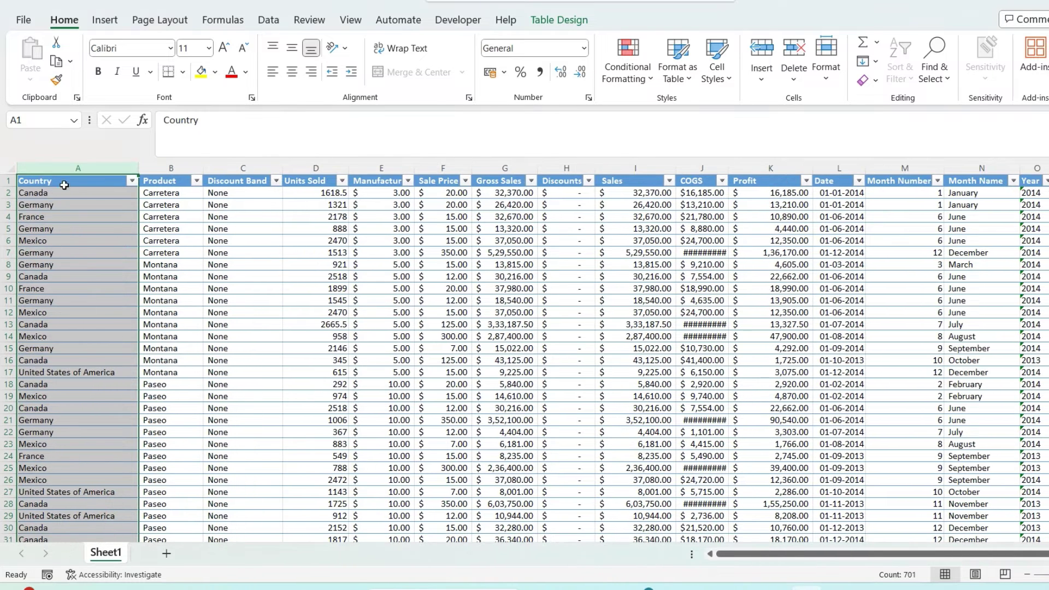
{"action": "left_click", "coordinate": [76, 183]}
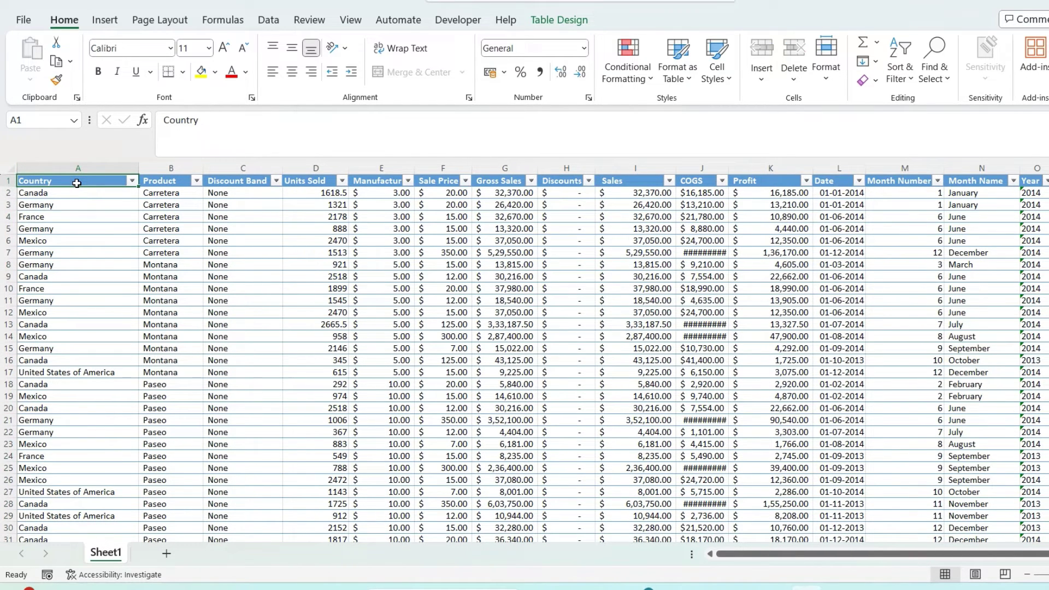
{"action": "left_click", "coordinate": [213, 137]}
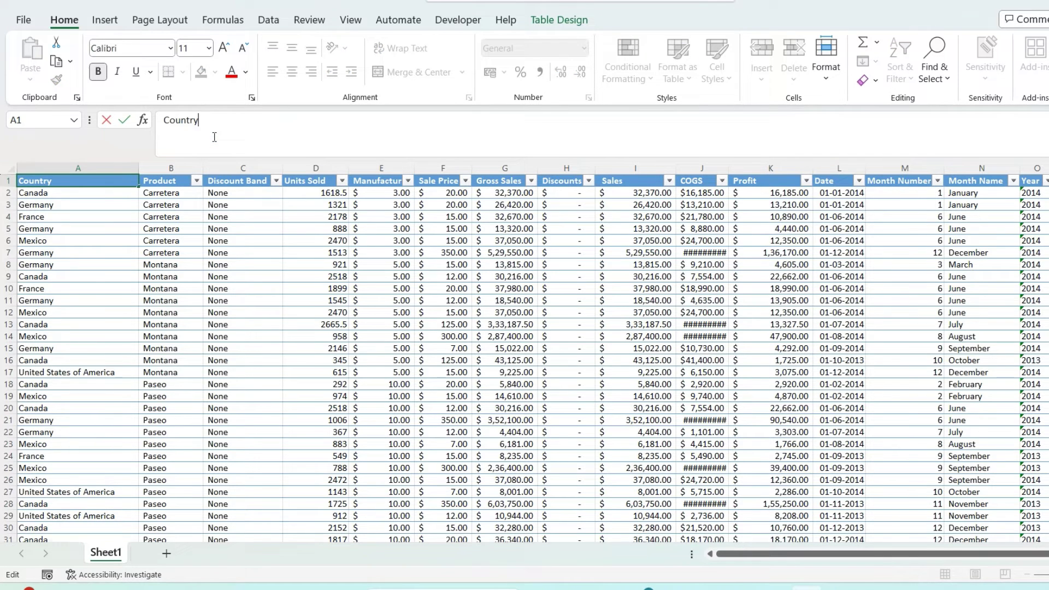
{"action": "key", "text": "BackSpace"}
{"action": "key", "text": "BackSpace"}
{"action": "key", "text": "BackSpace"}
{"action": "key", "text": "BackSpace"}
{"action": "key", "text": "BackSpace"}
{"action": "type", "text": "."}
{"action": "key", "text": "Return"}
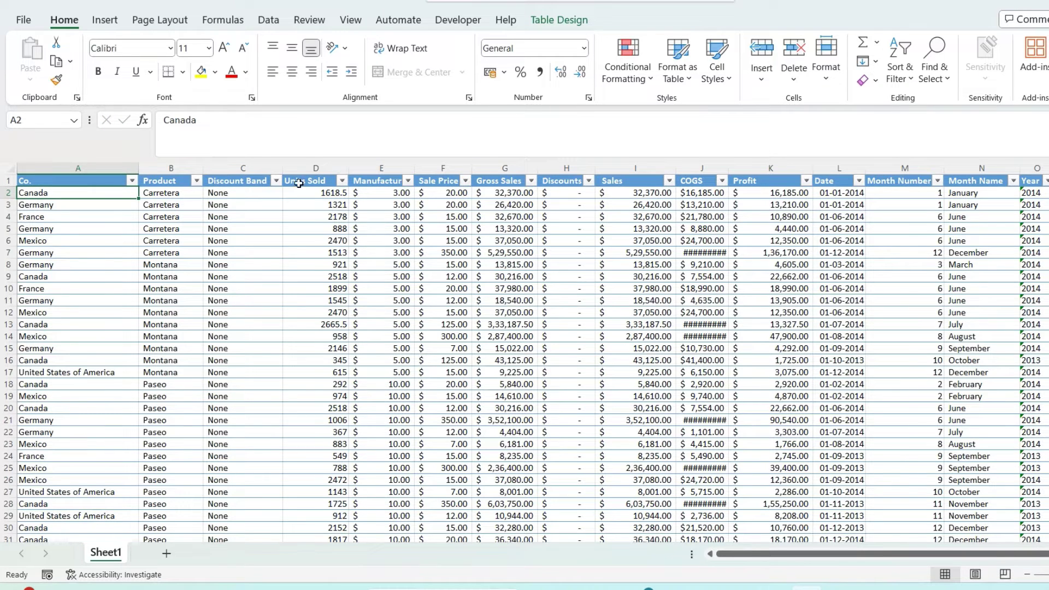
{"action": "left_click", "coordinate": [492, 182]}
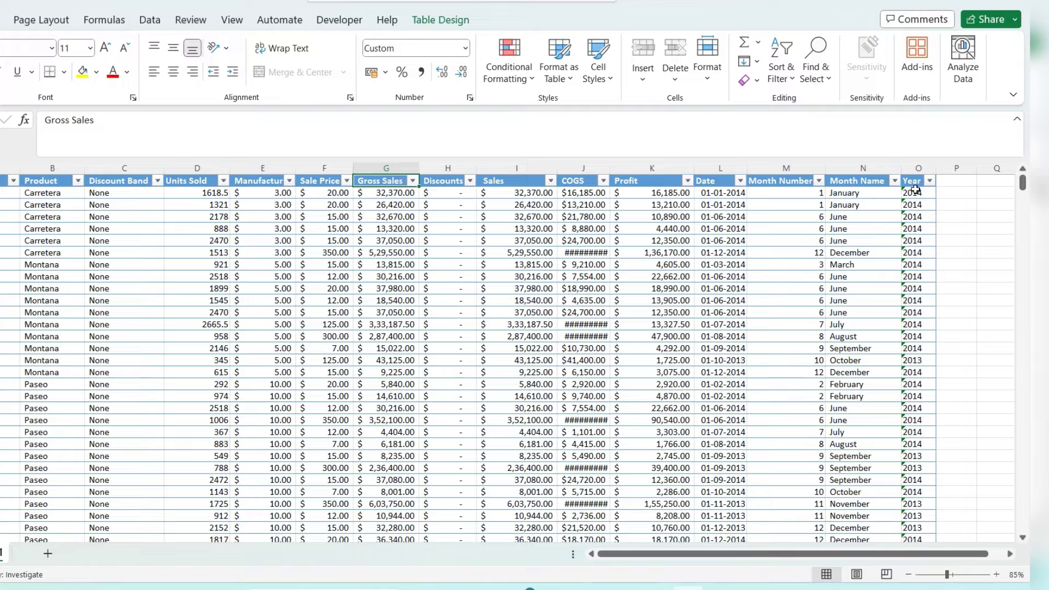
Step: Insert a column left of Year and give it the header 'Month'
{"action": "right_click", "coordinate": [919, 168]}
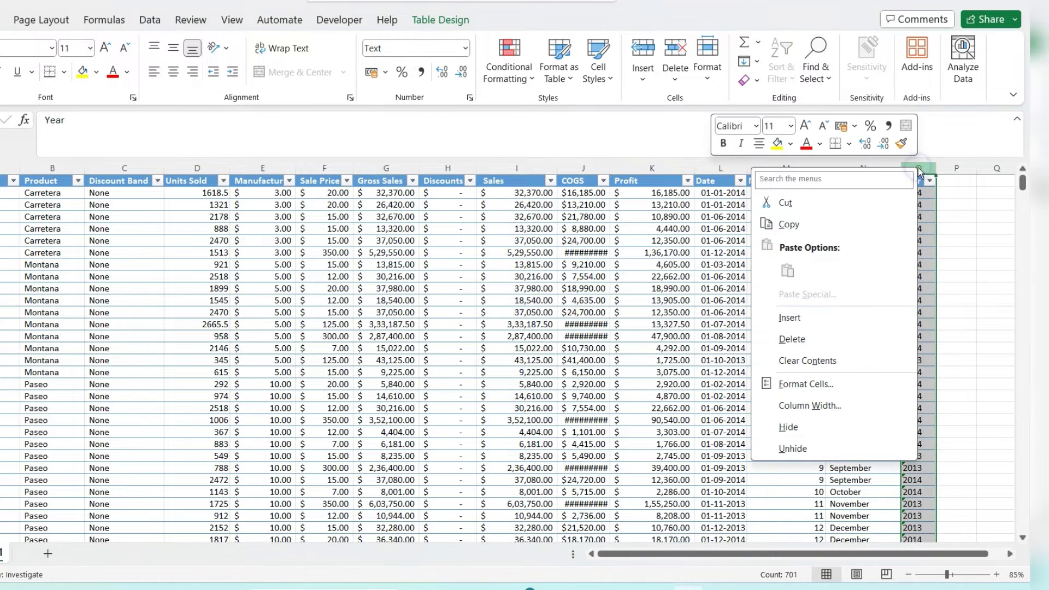
{"action": "left_click", "coordinate": [859, 315]}
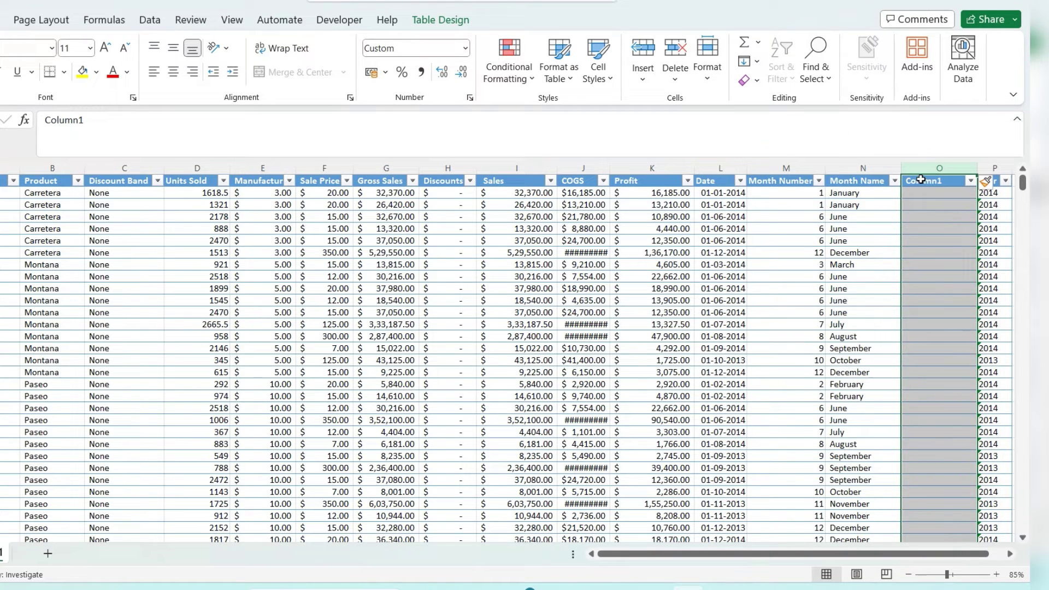
{"action": "left_click", "coordinate": [925, 181]}
{"action": "type", "text": "Mo"}
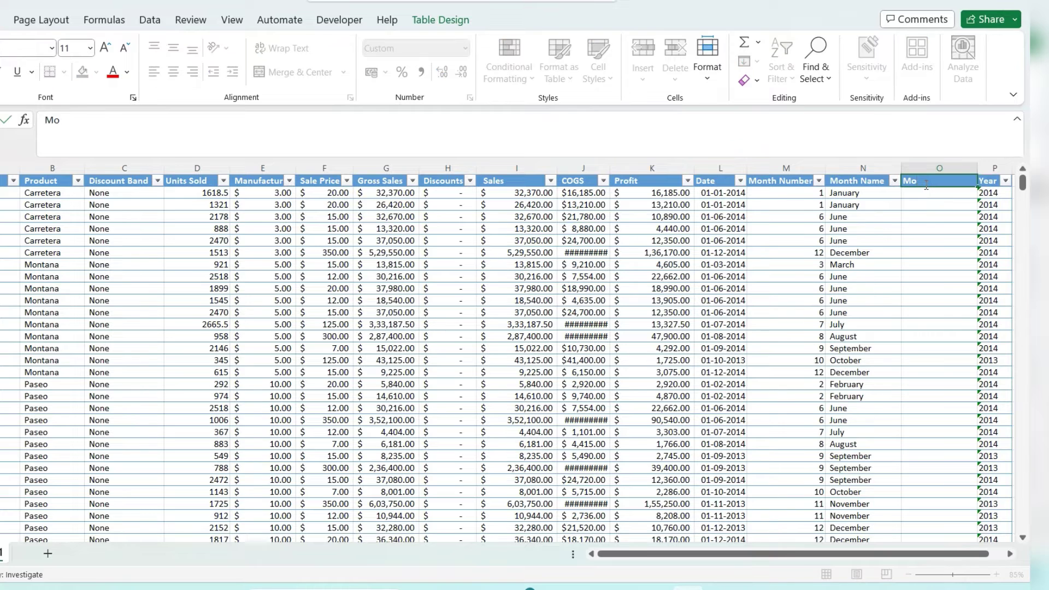
{"action": "type", "text": "nth"}
{"action": "key", "text": "Return"}
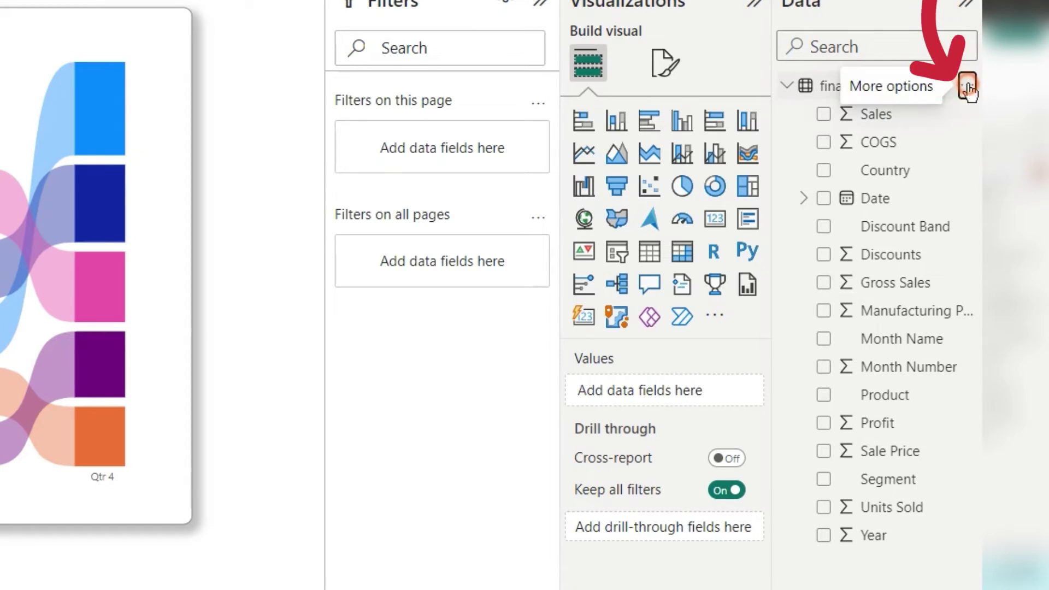
Step: Choose Edit query from the financials table's More options menu
{"action": "left_click", "coordinate": [968, 86]}
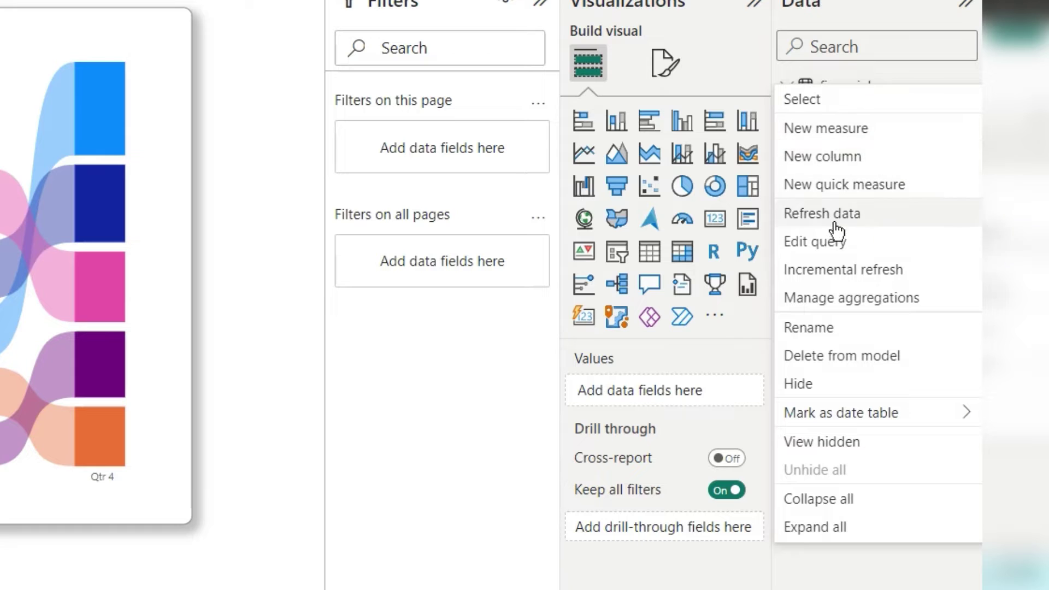
{"action": "left_click", "coordinate": [831, 243]}
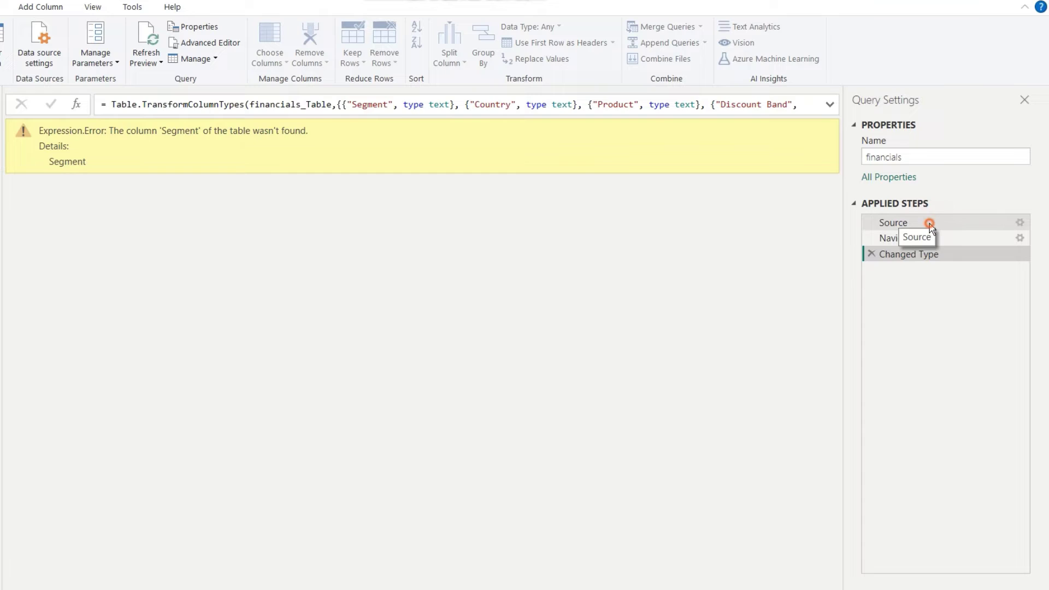
Step: Set the Source step's file to Financial Sample.xlsx in Documents
{"action": "left_click", "coordinate": [930, 225]}
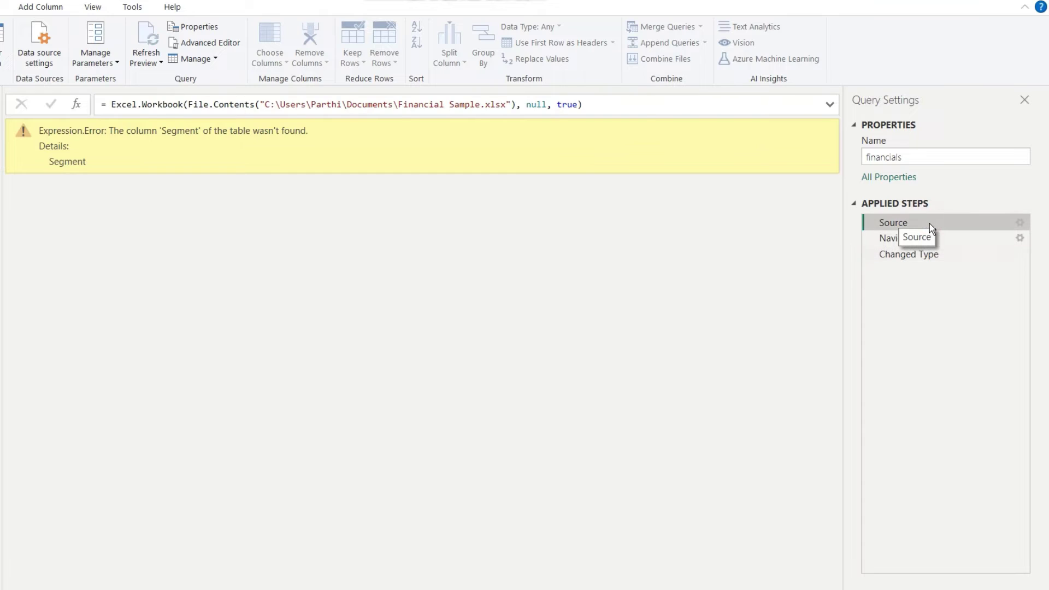
{"action": "left_click", "coordinate": [1021, 223]}
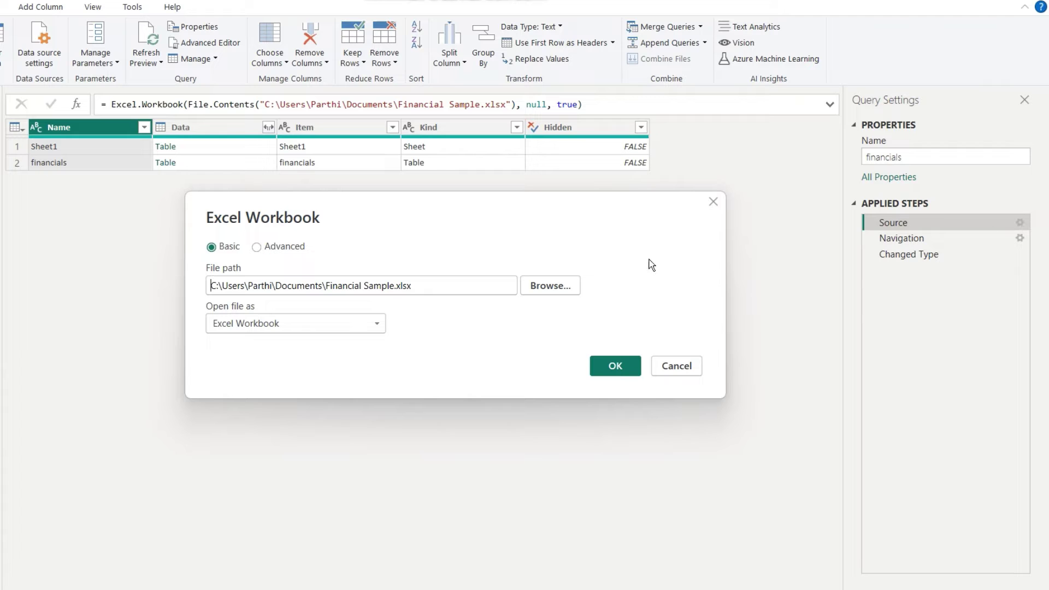
{"action": "left_click", "coordinate": [531, 288]}
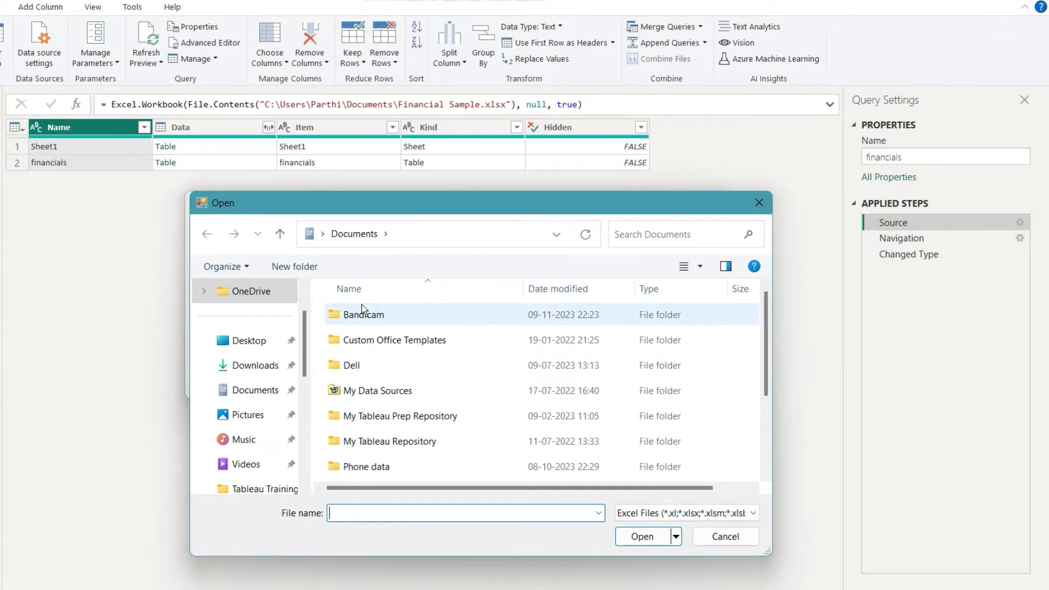
{"action": "scroll", "coordinate": [398, 394], "scroll_direction": "down", "scroll_amount": 2}
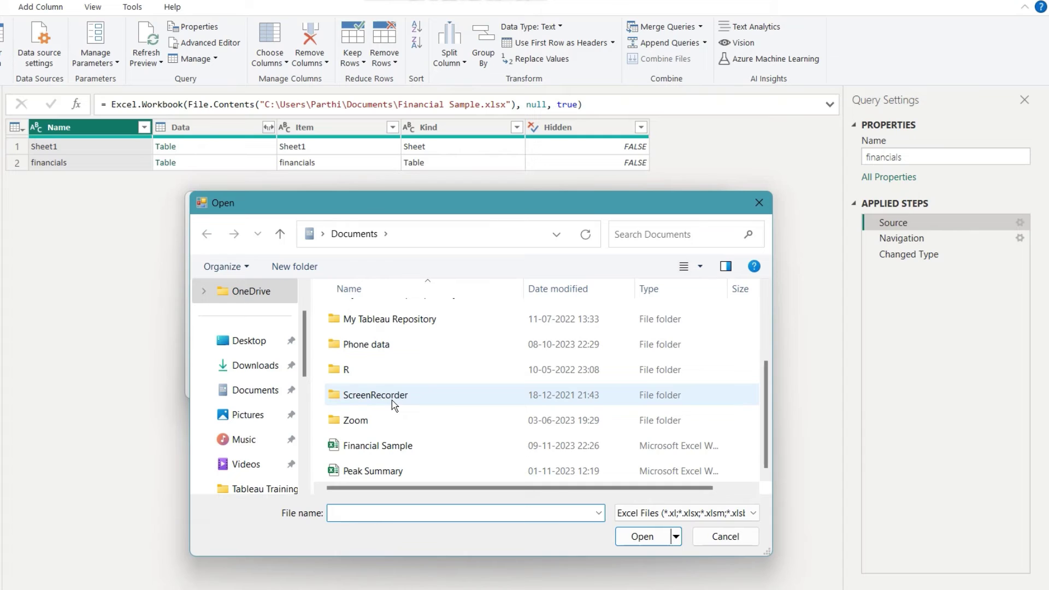
{"action": "left_click", "coordinate": [398, 448]}
{"action": "left_click", "coordinate": [625, 539]}
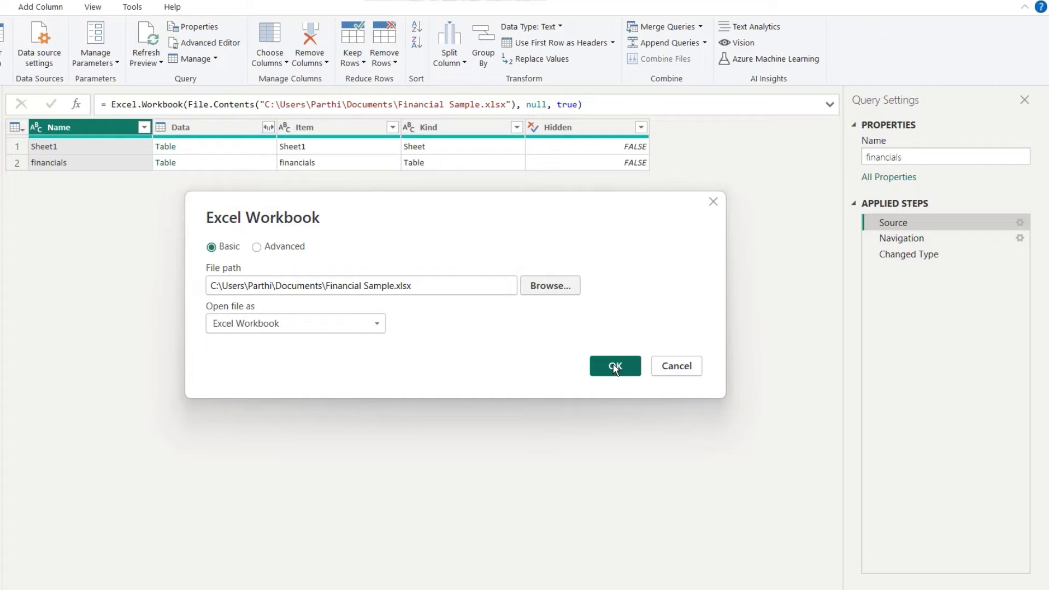
{"action": "left_click", "coordinate": [615, 367]}
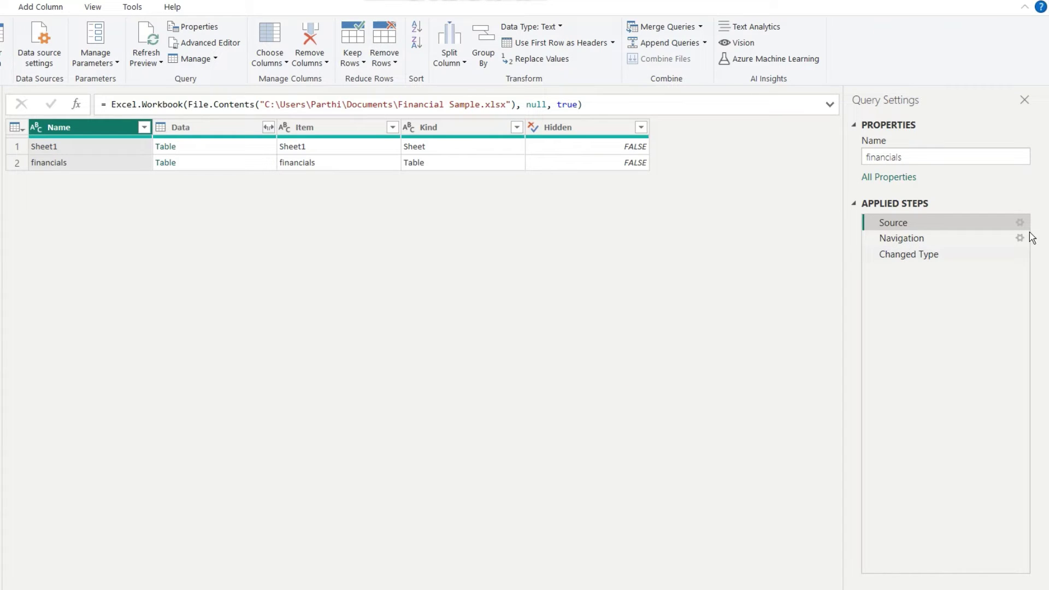
Step: Reselect the financials table in the Navigation step's settings
{"action": "left_click", "coordinate": [1004, 238]}
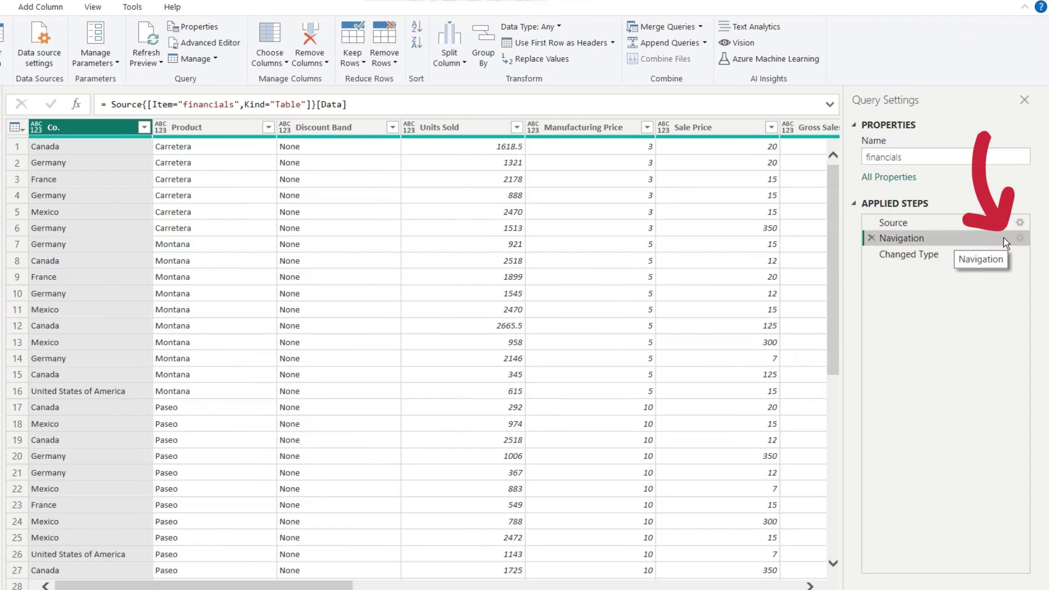
{"action": "left_click", "coordinate": [1020, 239]}
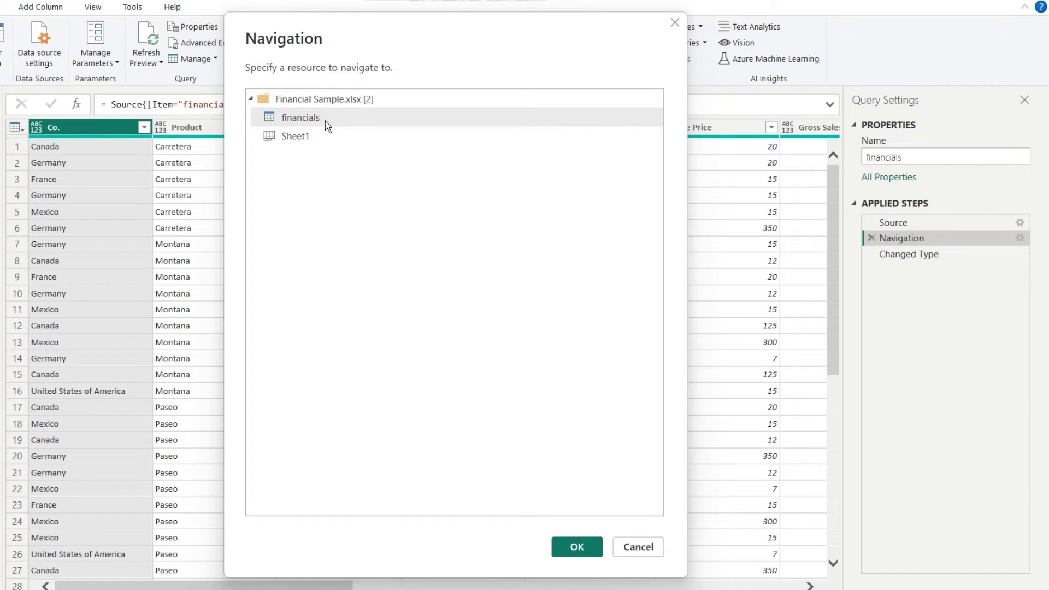
{"action": "left_click", "coordinate": [575, 548]}
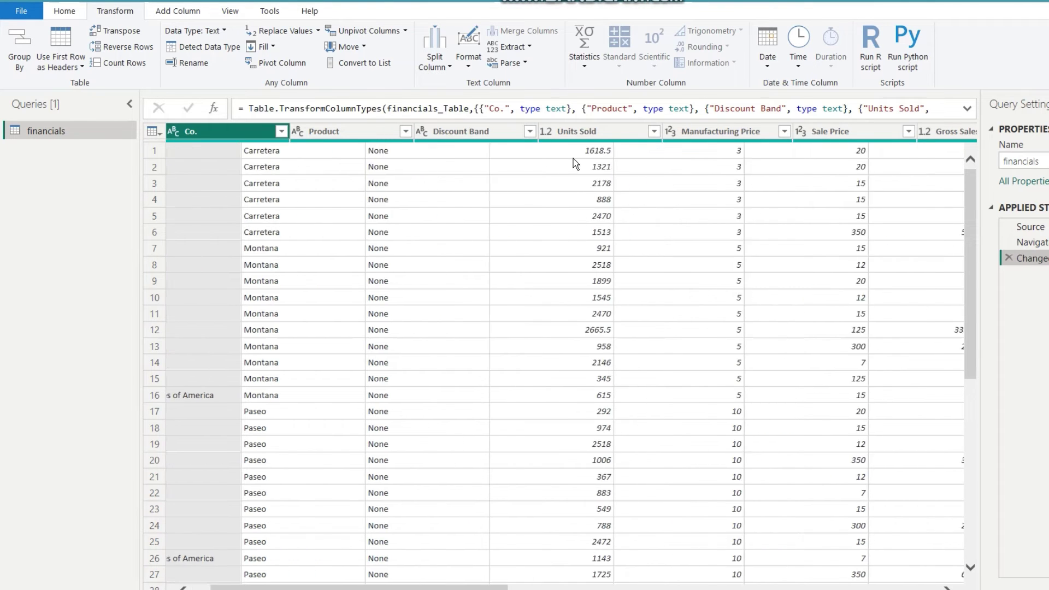
{"action": "scroll", "coordinate": [573, 158], "scroll_direction": "right", "scroll_amount": 10}
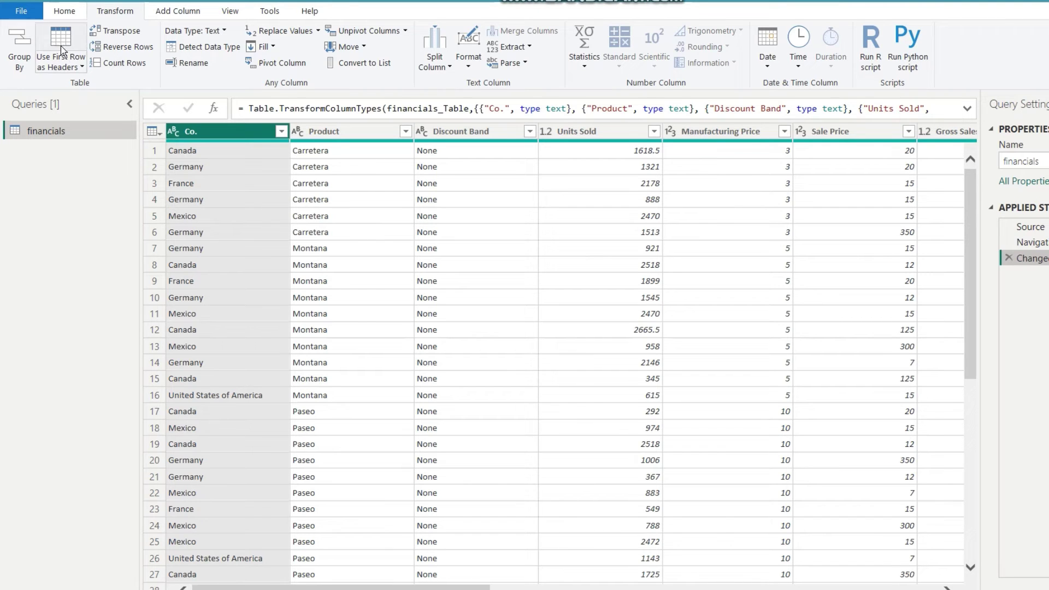
Step: Apply the Power Query changes with Close & Apply and return to the report
{"action": "left_click", "coordinate": [64, 11]}
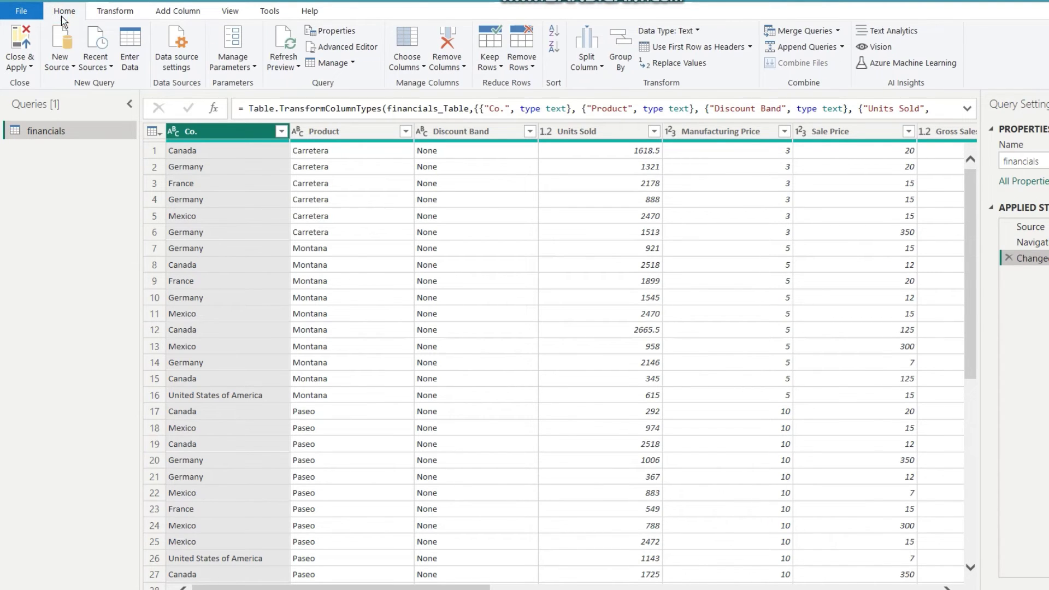
{"action": "left_click", "coordinate": [31, 66]}
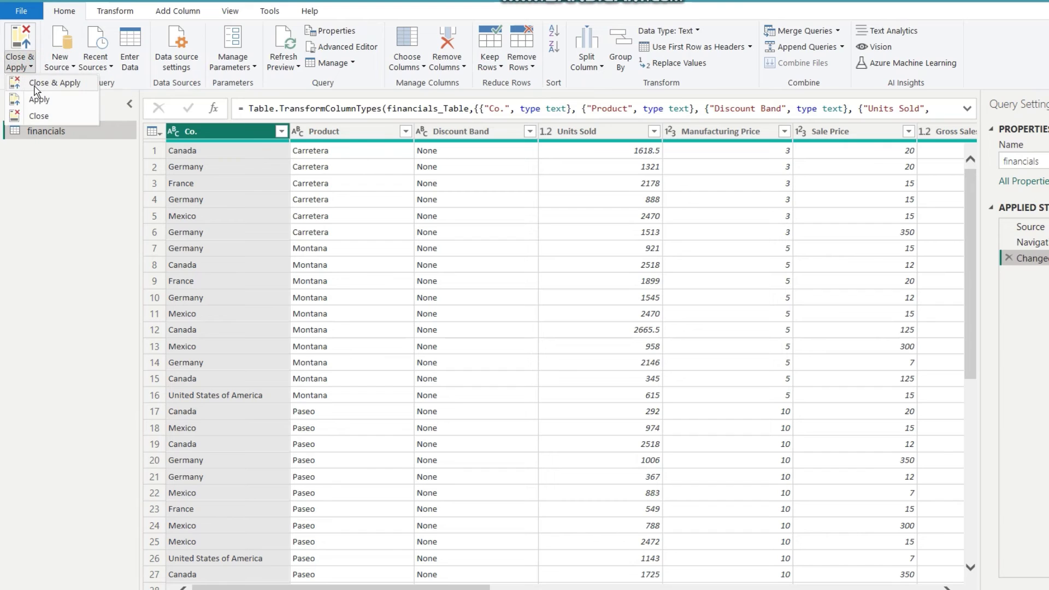
{"action": "left_click", "coordinate": [34, 83]}
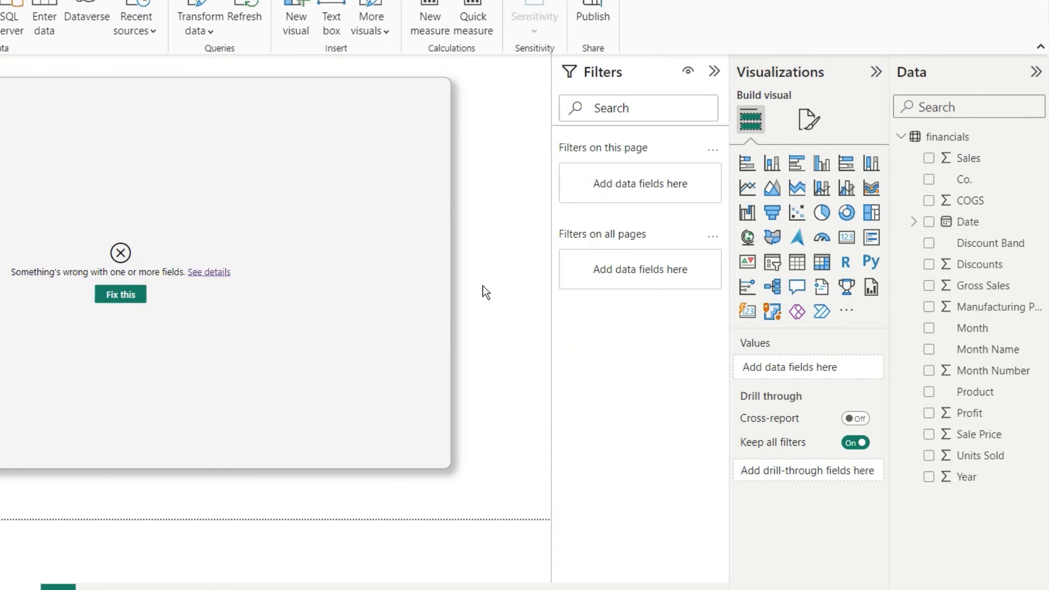
{"action": "mouse_move", "coordinate": [332, 293]}
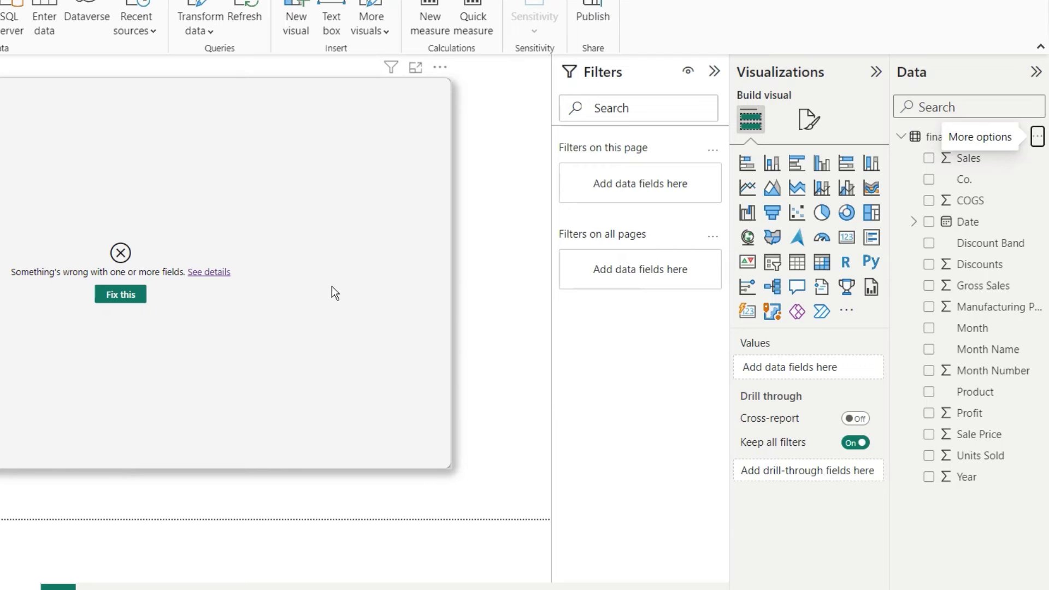
Step: Replace the ribbon chart's invalid Country legend with Co
{"action": "left_click", "coordinate": [305, 130]}
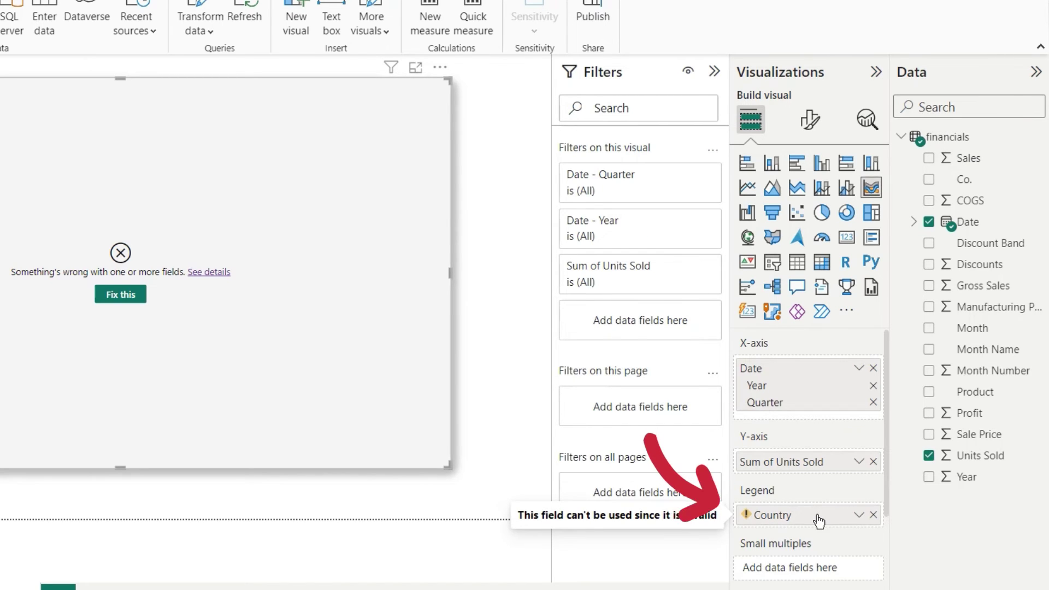
{"action": "mouse_move", "coordinate": [773, 515]}
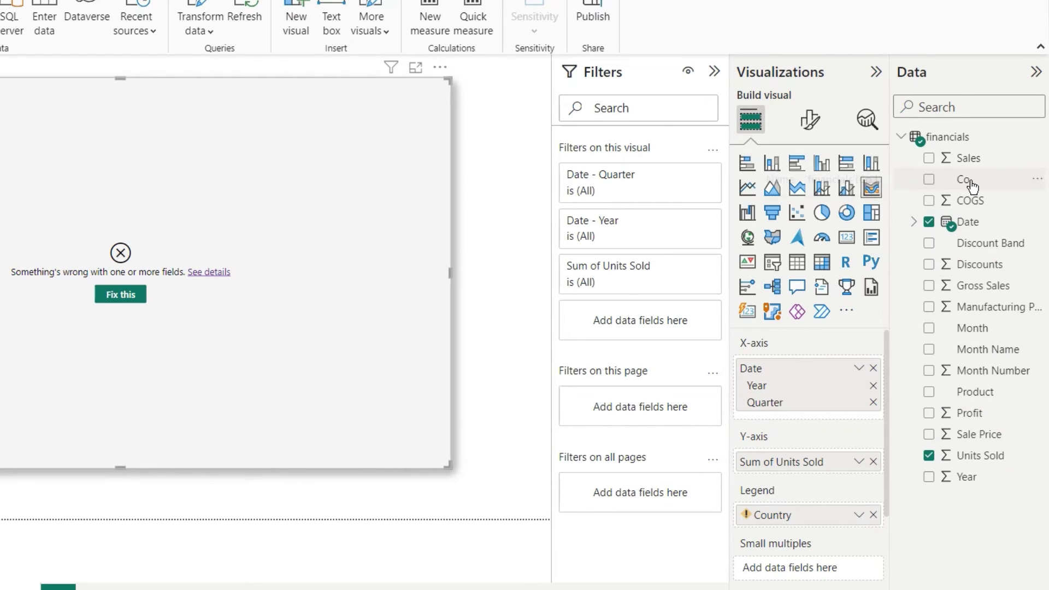
{"action": "left_click", "coordinate": [874, 516]}
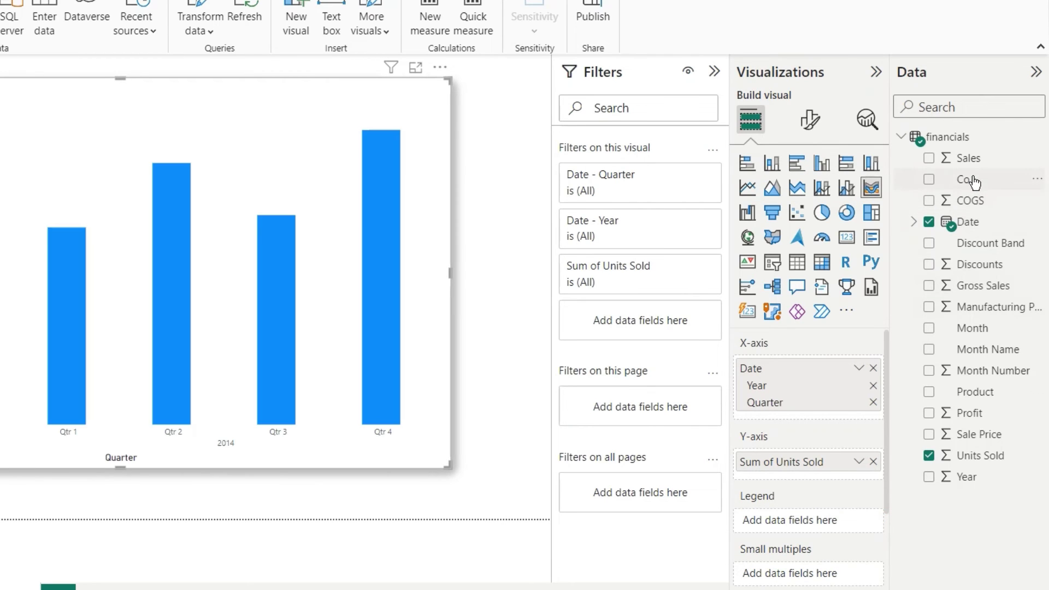
{"action": "left_click_drag", "start_coordinate": [972, 179], "coordinate": [824, 518]}
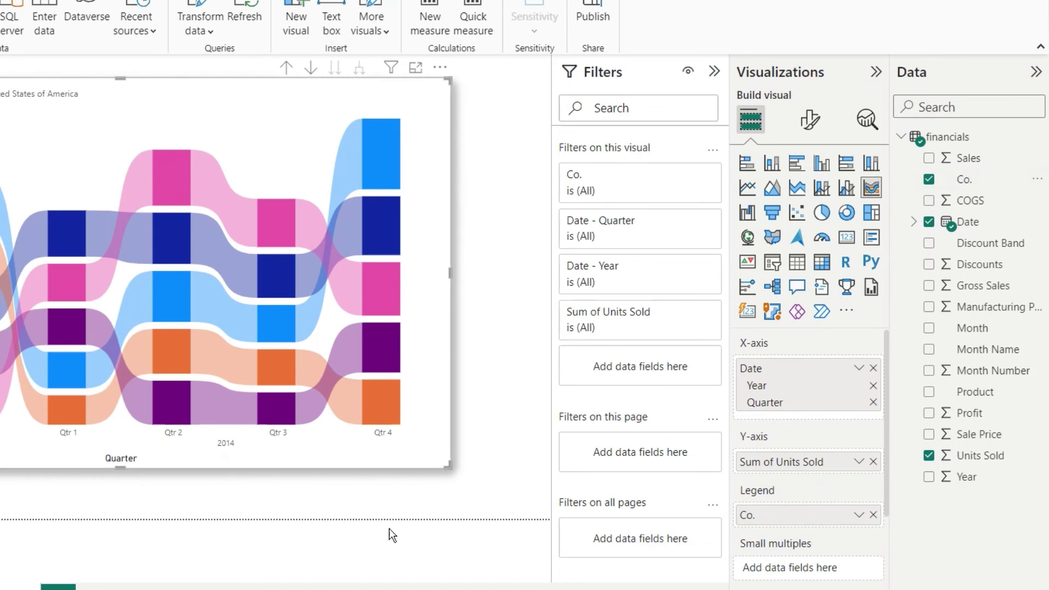
{"action": "left_click", "coordinate": [317, 548]}
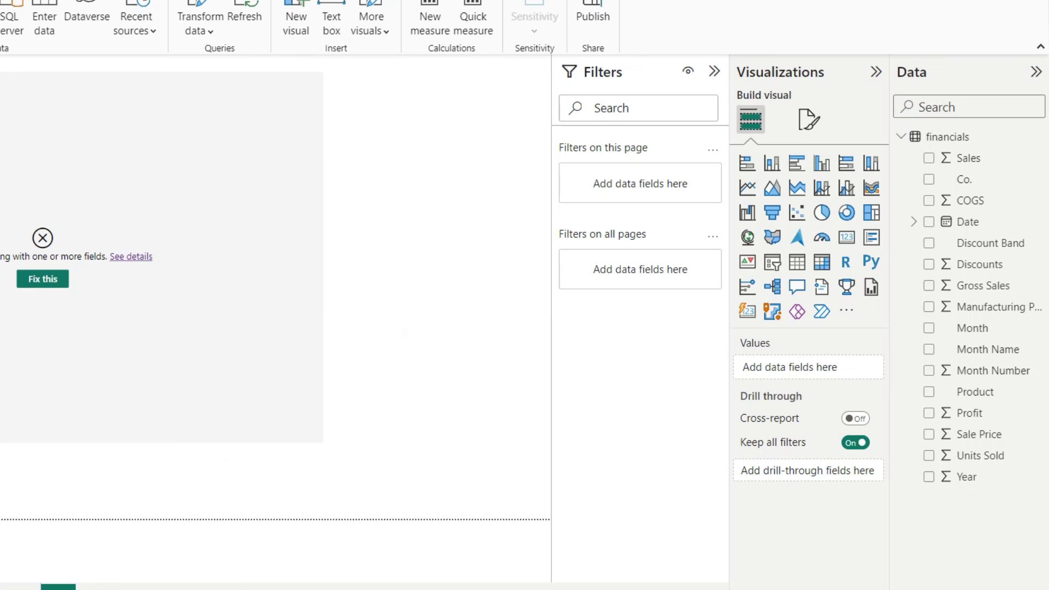
Step: Swap the decomposition tree's Segment and Country Explain-by fields for Co
{"action": "left_click", "coordinate": [255, 293]}
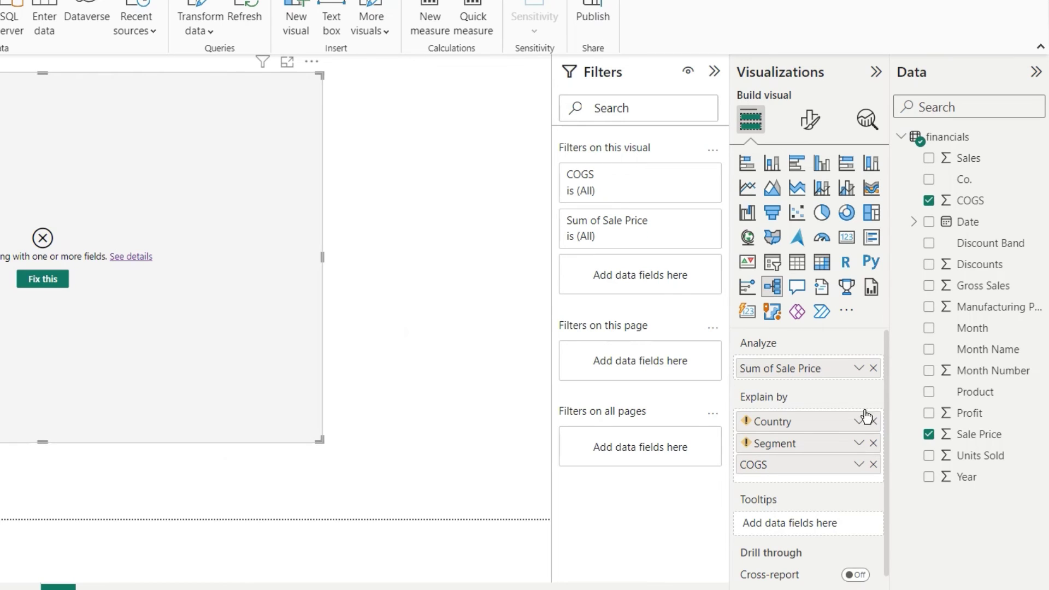
{"action": "mouse_move", "coordinate": [874, 444]}
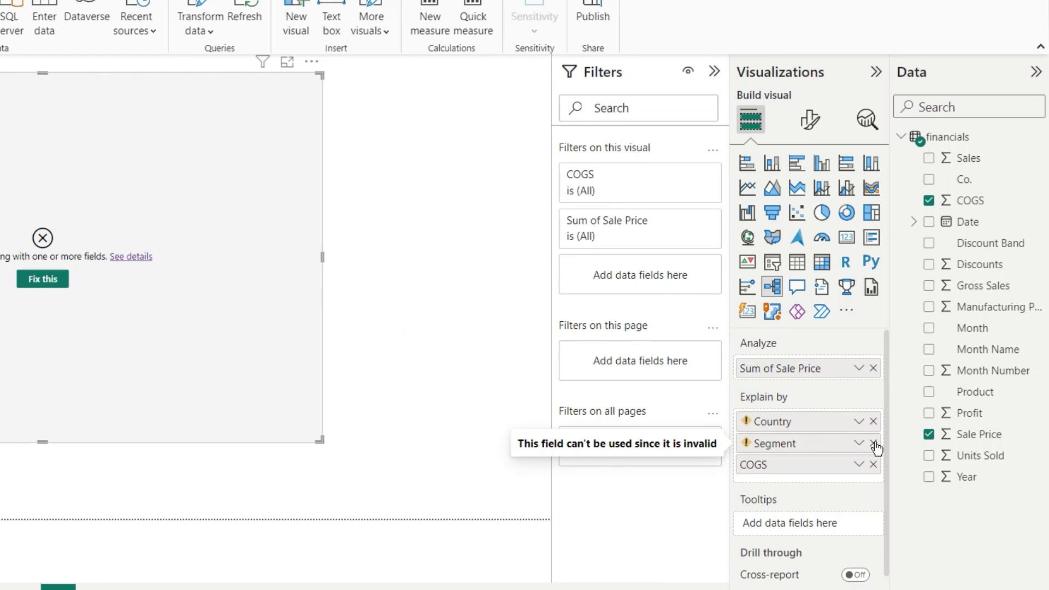
{"action": "left_click", "coordinate": [874, 443]}
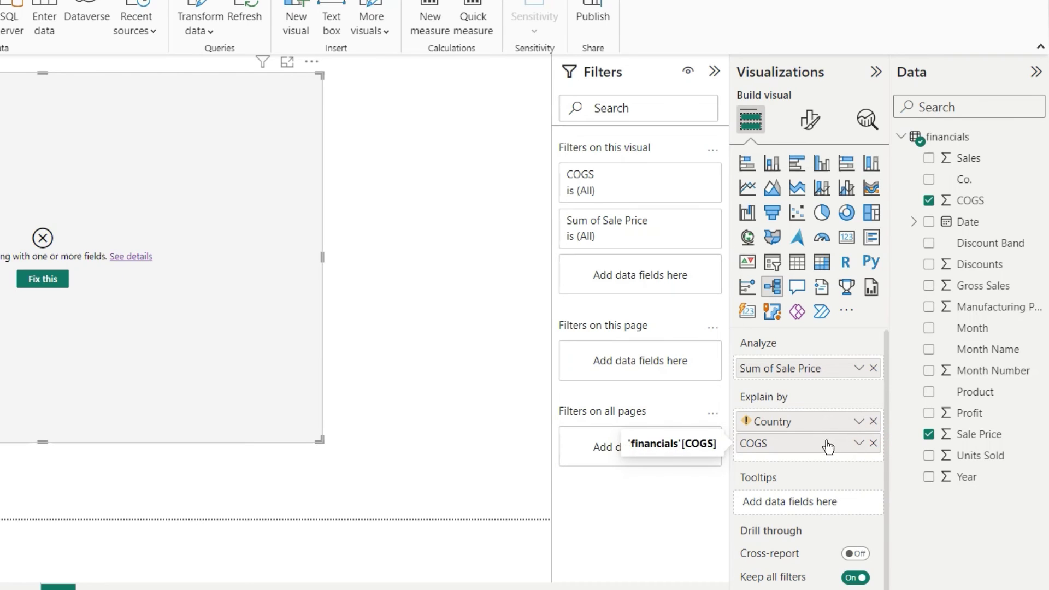
{"action": "left_click", "coordinate": [874, 422]}
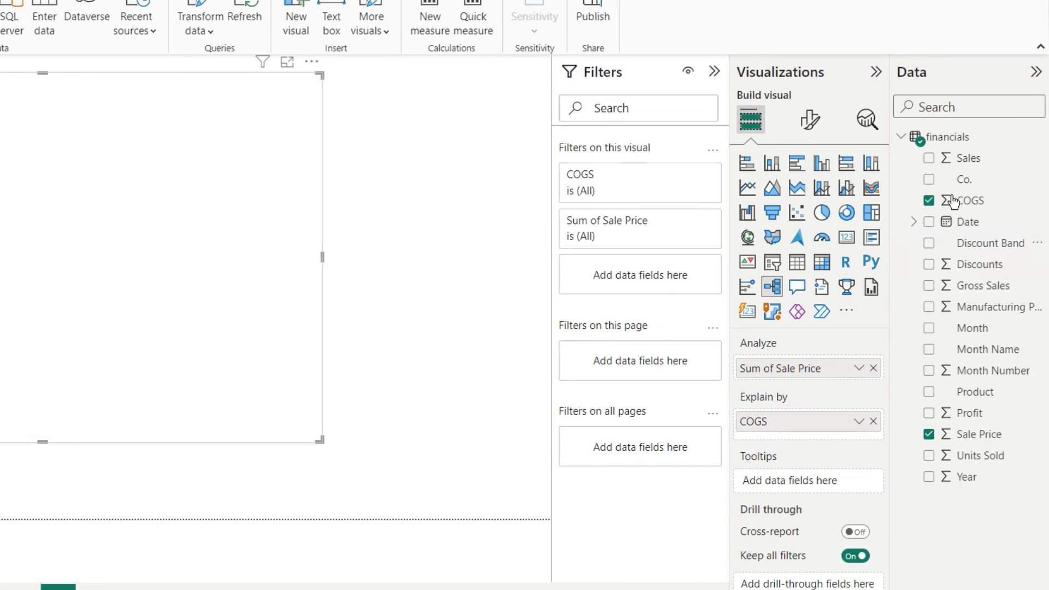
{"action": "left_click_drag", "start_coordinate": [969, 180], "coordinate": [824, 422]}
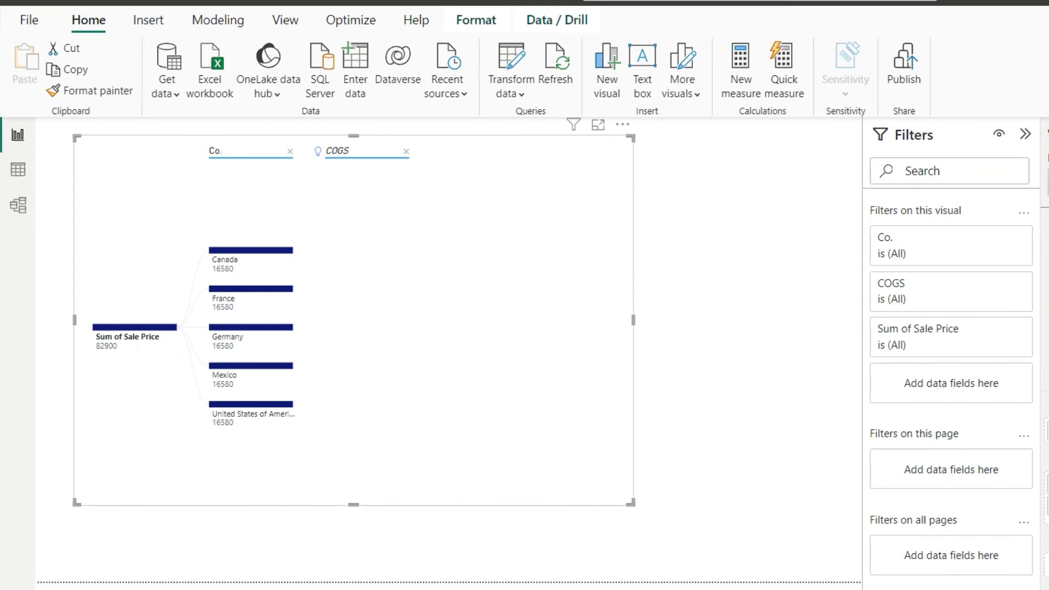
{"action": "left_click", "coordinate": [435, 576]}
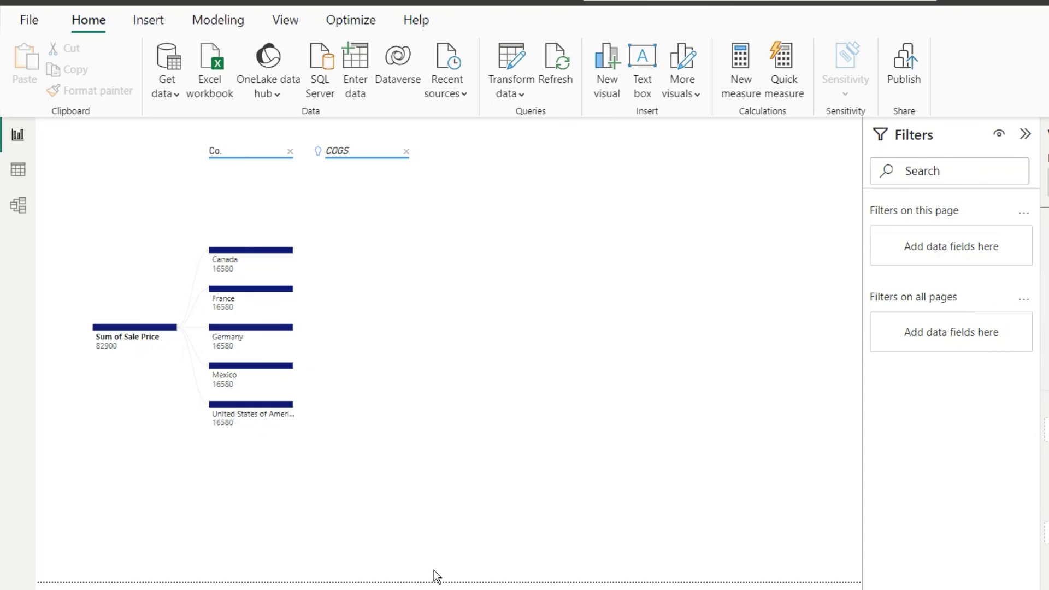